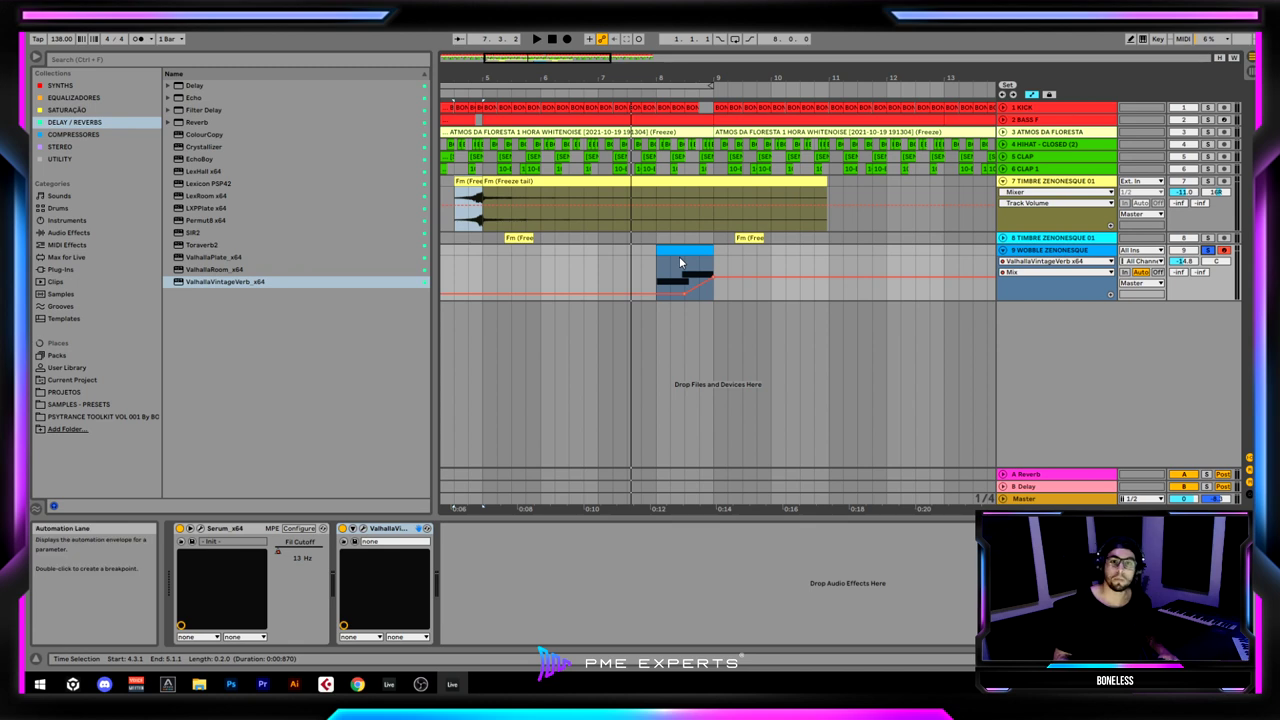
# Play the finished wobble clip at bar 8 of the WOBBLE ZENONESQUE track.
pyautogui.click(685, 252)
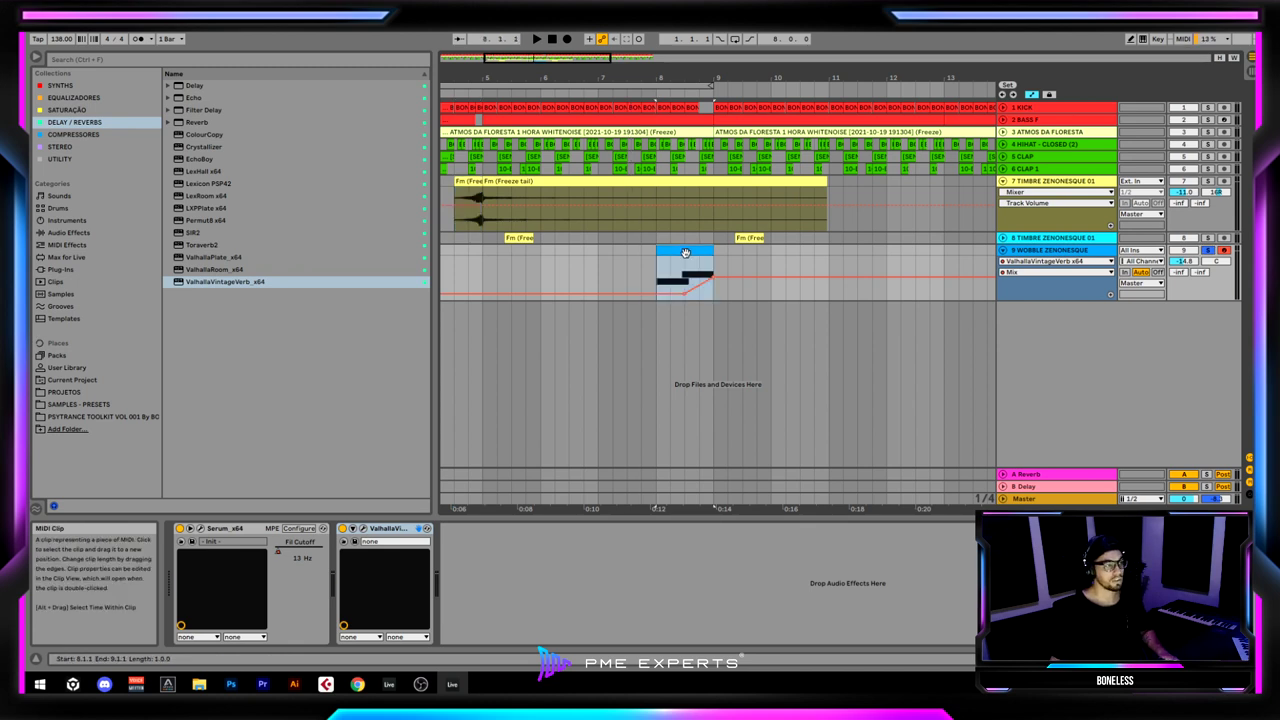
pyautogui.press('space')
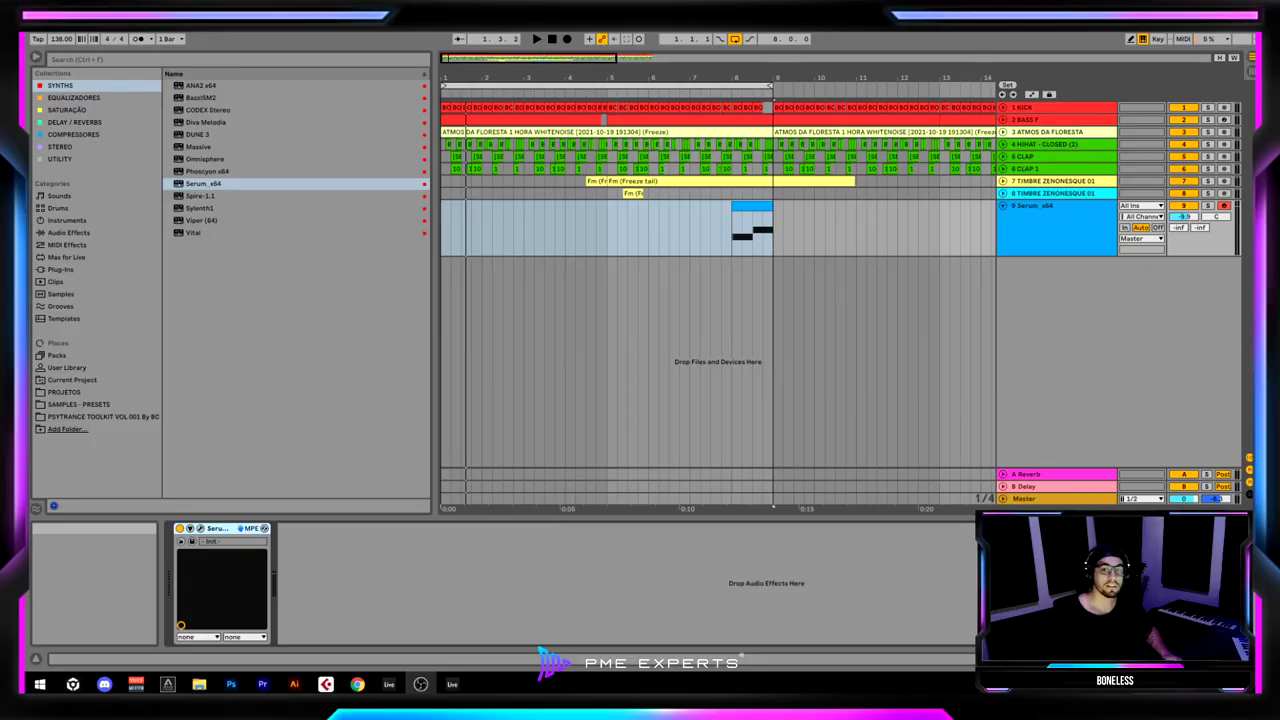
# Inspect the initial Serum patch on the Serum_x64 track, then close the synth window.
pyautogui.click(1016, 227)
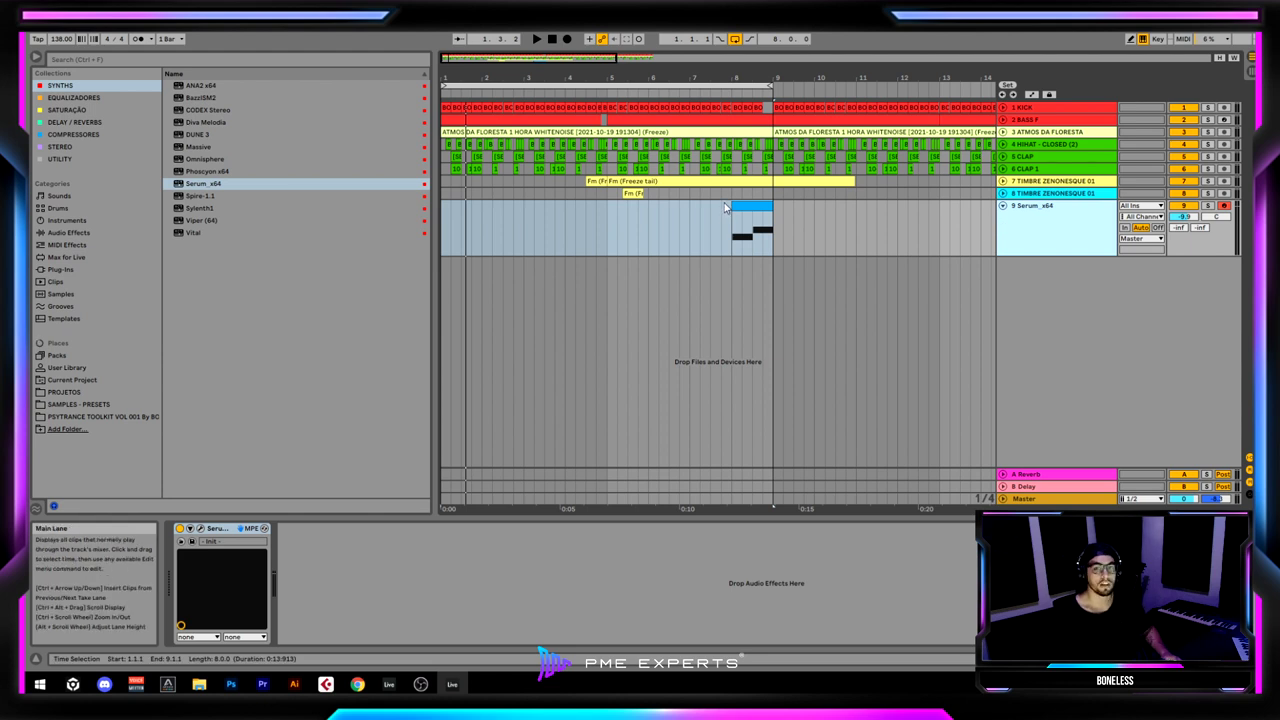
pyautogui.click(200, 530)
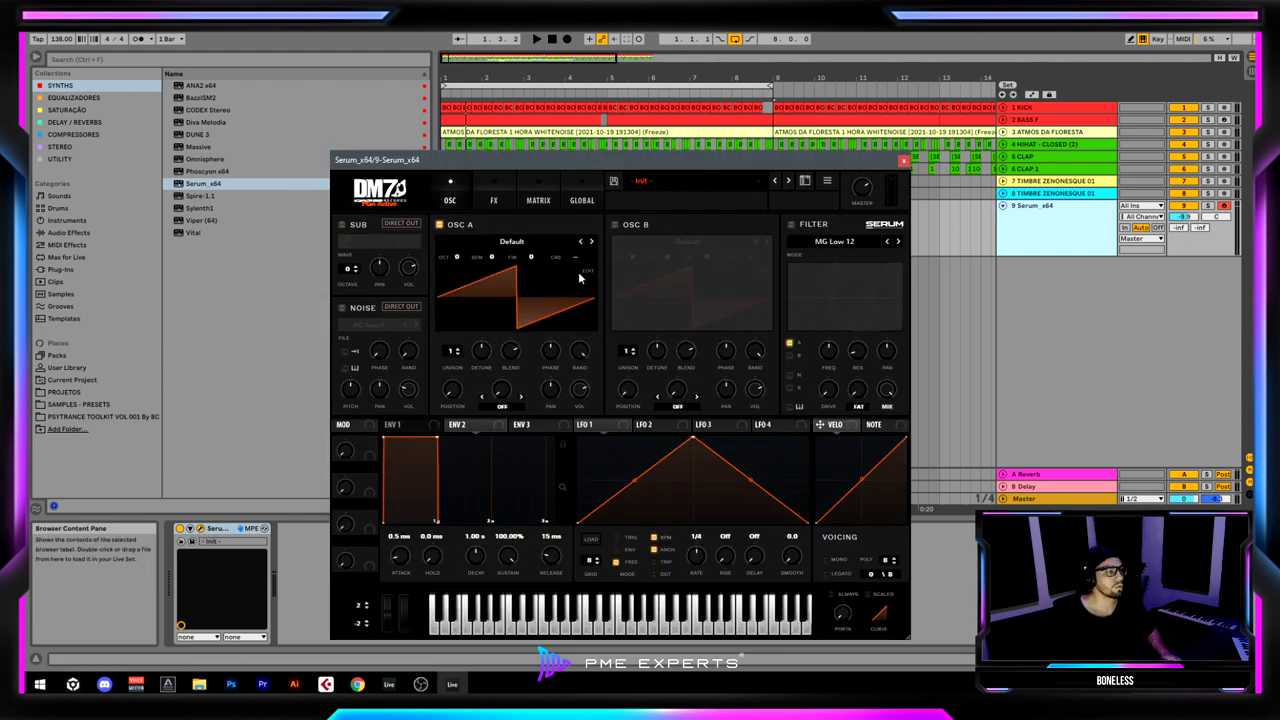
pyautogui.click(904, 161)
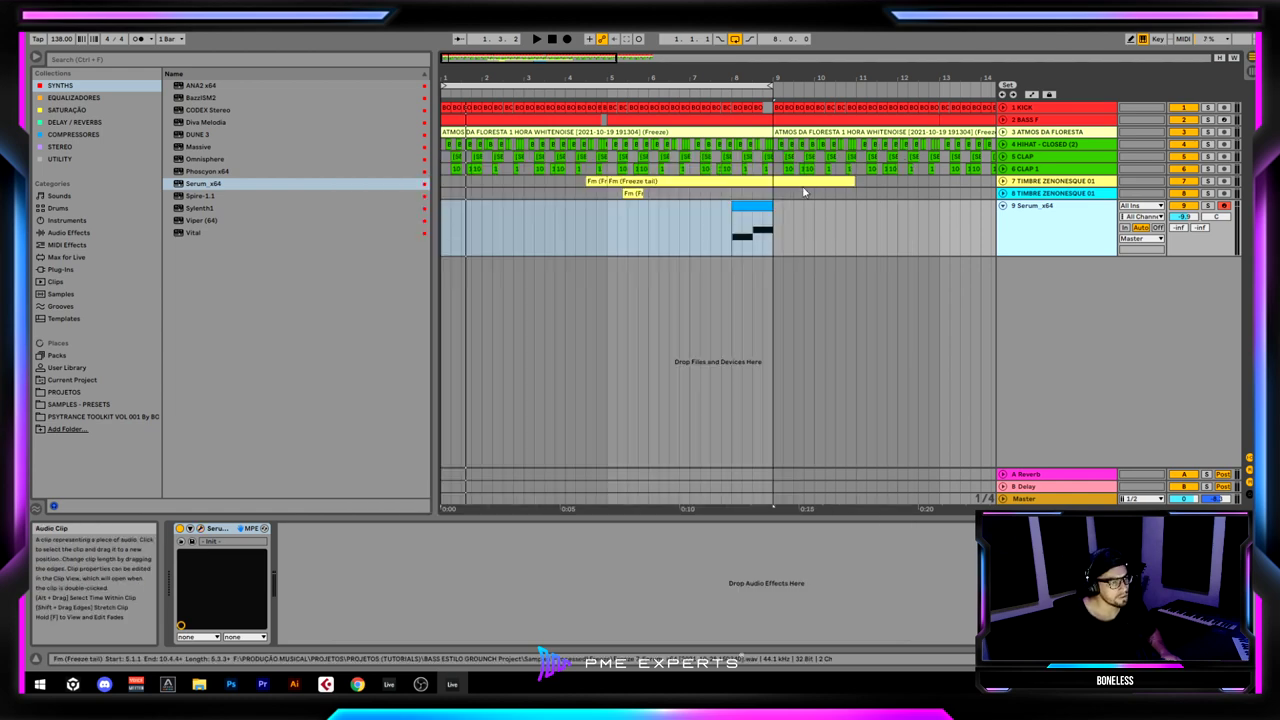
# Open the MIDI clip at bar 8 on the Serum track and examine its F1 and G#1 notes.
pyautogui.click(750, 225)
pyautogui.moveTo(768, 81); pyautogui.dragTo(750, 150)
pyautogui.moveTo(744, 80)
pyautogui.mouseDown()
pyautogui.moveTo(744, 24)
pyautogui.moveTo(744, 62)
pyautogui.mouseUp()
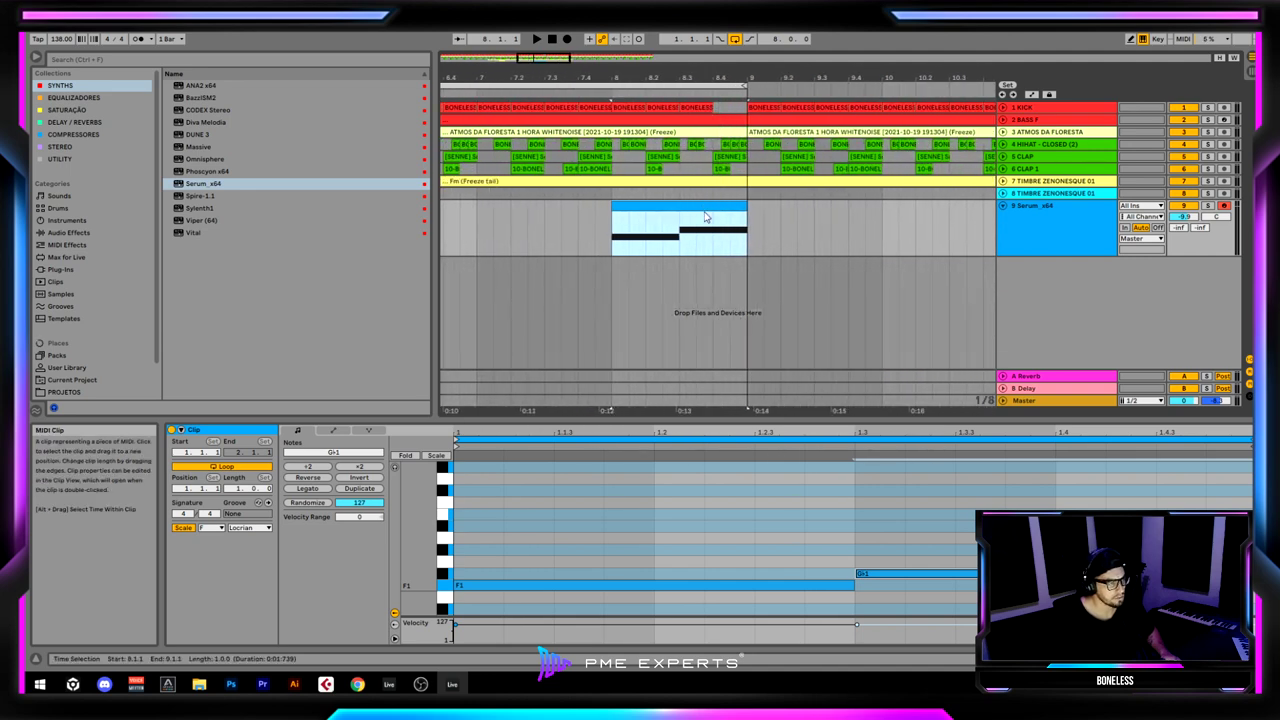
pyautogui.click(763, 530)
pyautogui.moveTo(763, 530); pyautogui.dragTo(950, 630)
pyautogui.click(497, 590)
pyautogui.moveTo(420, 588)
pyautogui.mouseDown()
pyautogui.moveTo(446, 600)
pyautogui.moveTo(434, 588)
pyautogui.mouseUp()
pyautogui.click(940, 558)
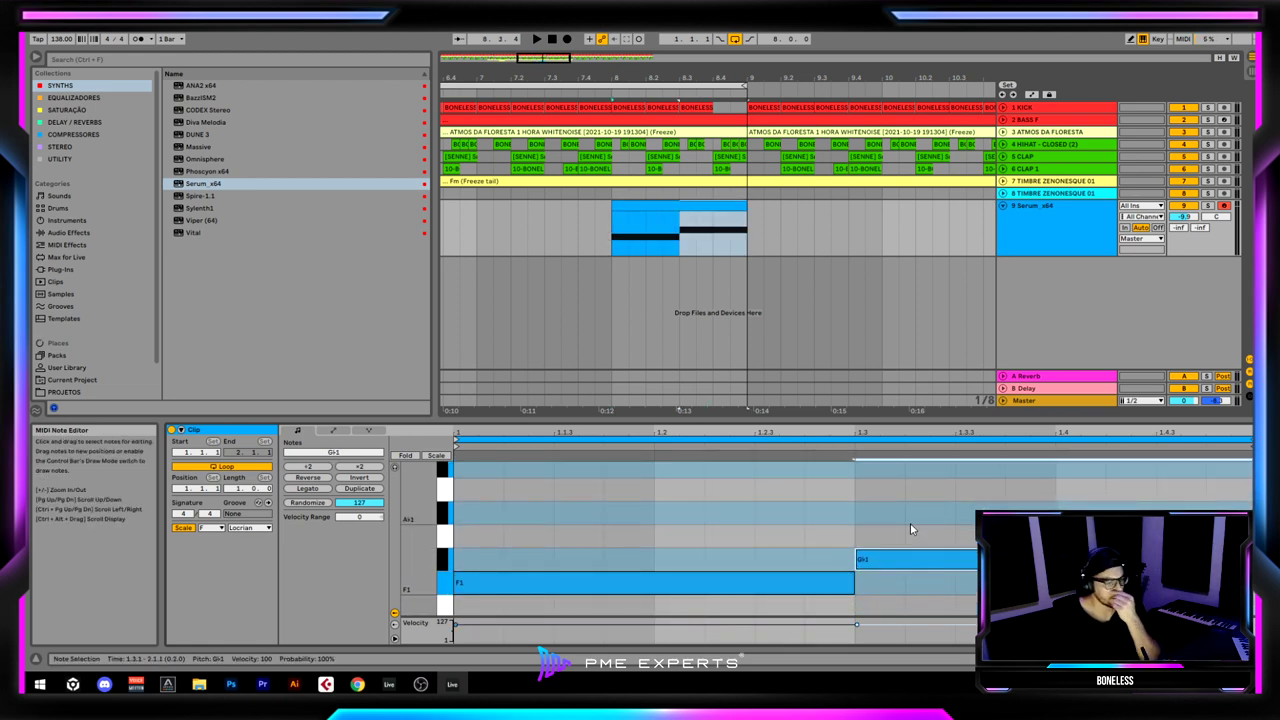
# Solo the Serum track, audition its MIDI clip at bar 8 and loop that one bar.
pyautogui.doubleClick(1037, 209)
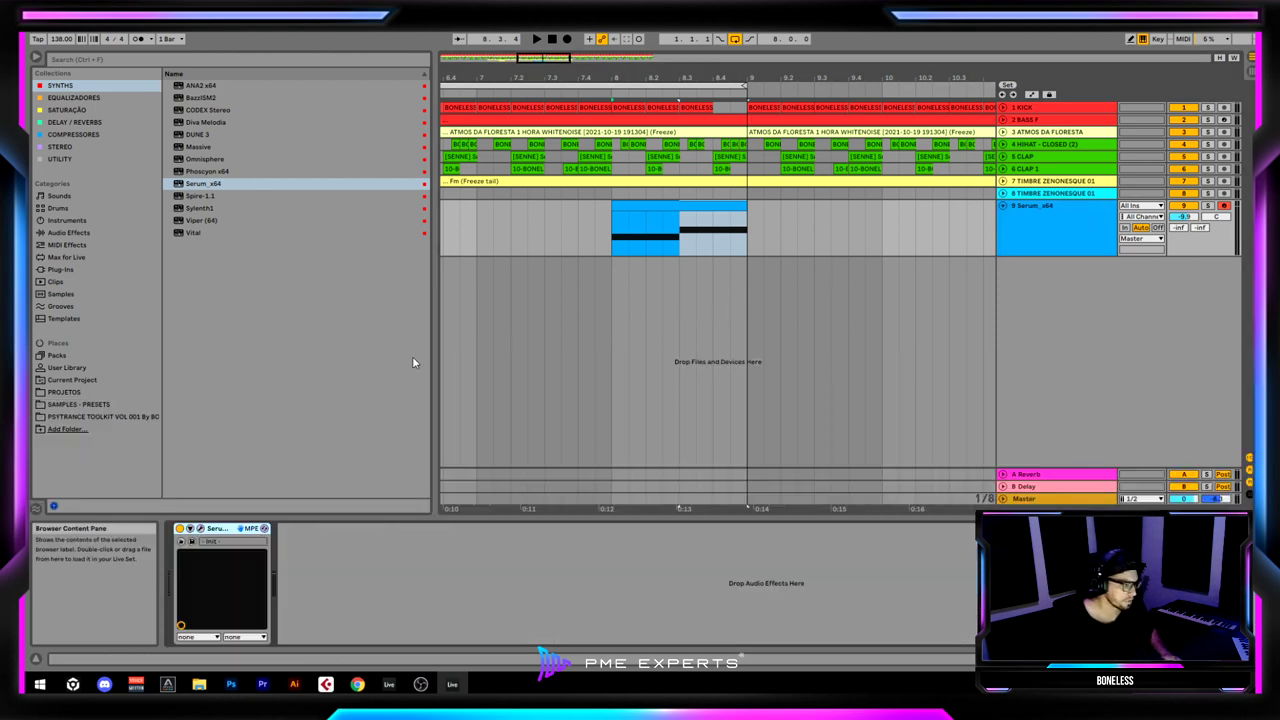
pyautogui.moveTo(600, 78)
pyautogui.mouseDown()
pyautogui.moveTo(640, 100)
pyautogui.moveTo(617, 75)
pyautogui.mouseUp()
pyautogui.press('space')
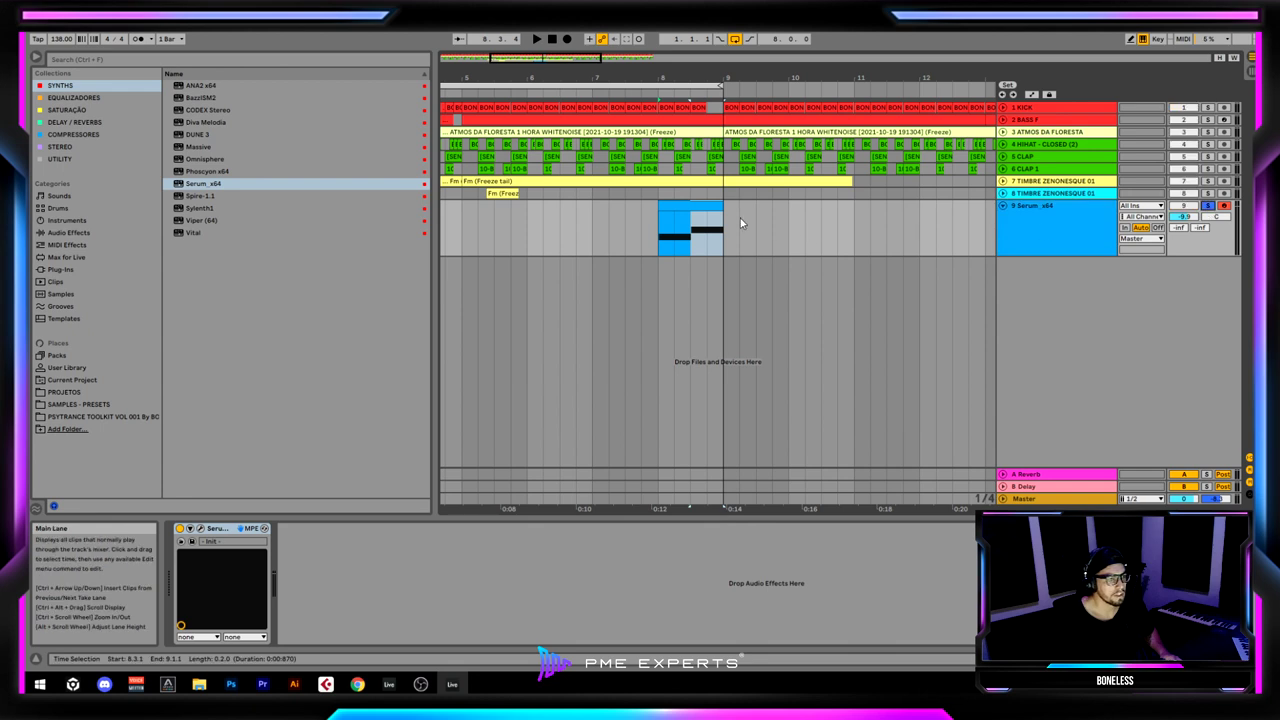
pyautogui.click(708, 205)
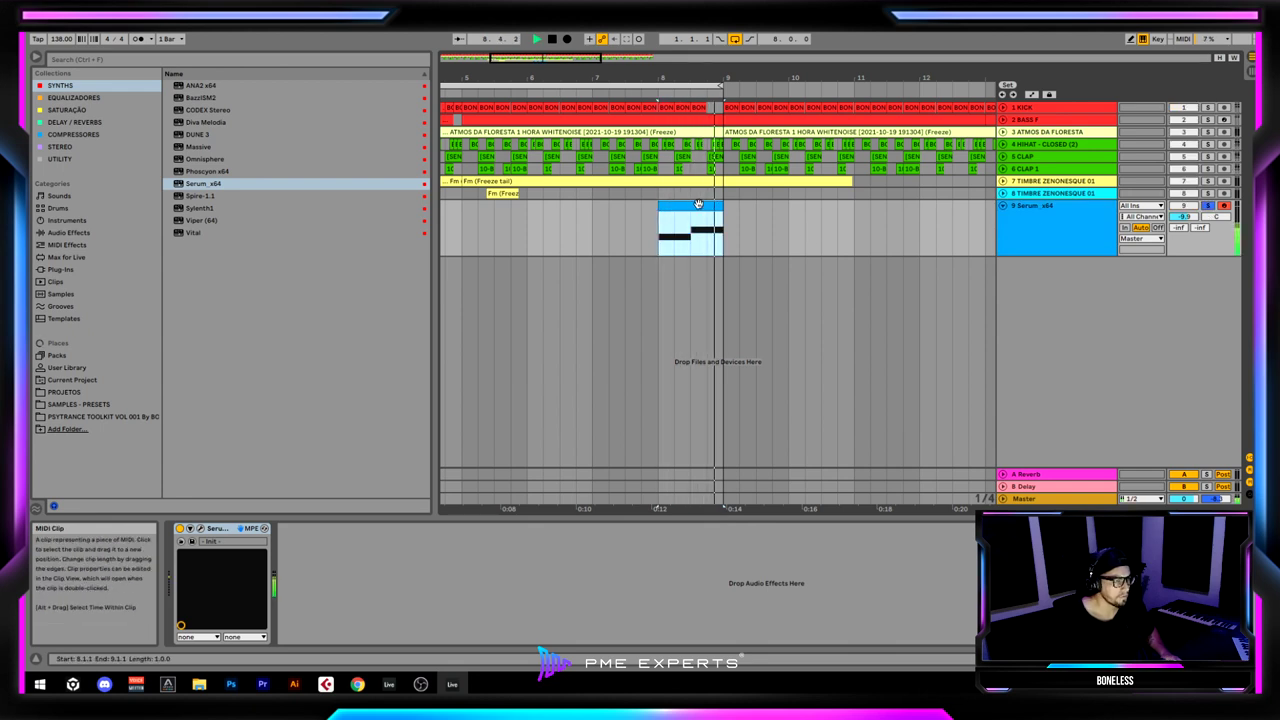
pyautogui.press('space')
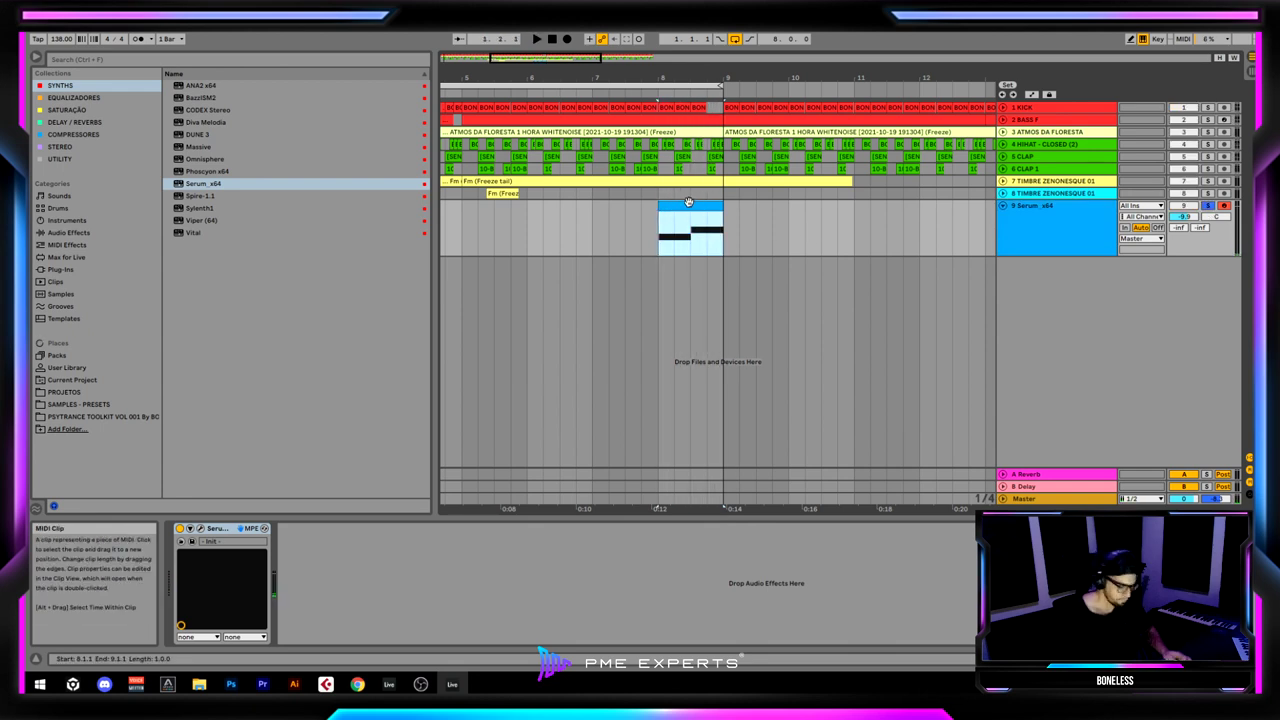
# Enable the filter in Serum and set its type to Band 12.
pyautogui.click(200, 528)
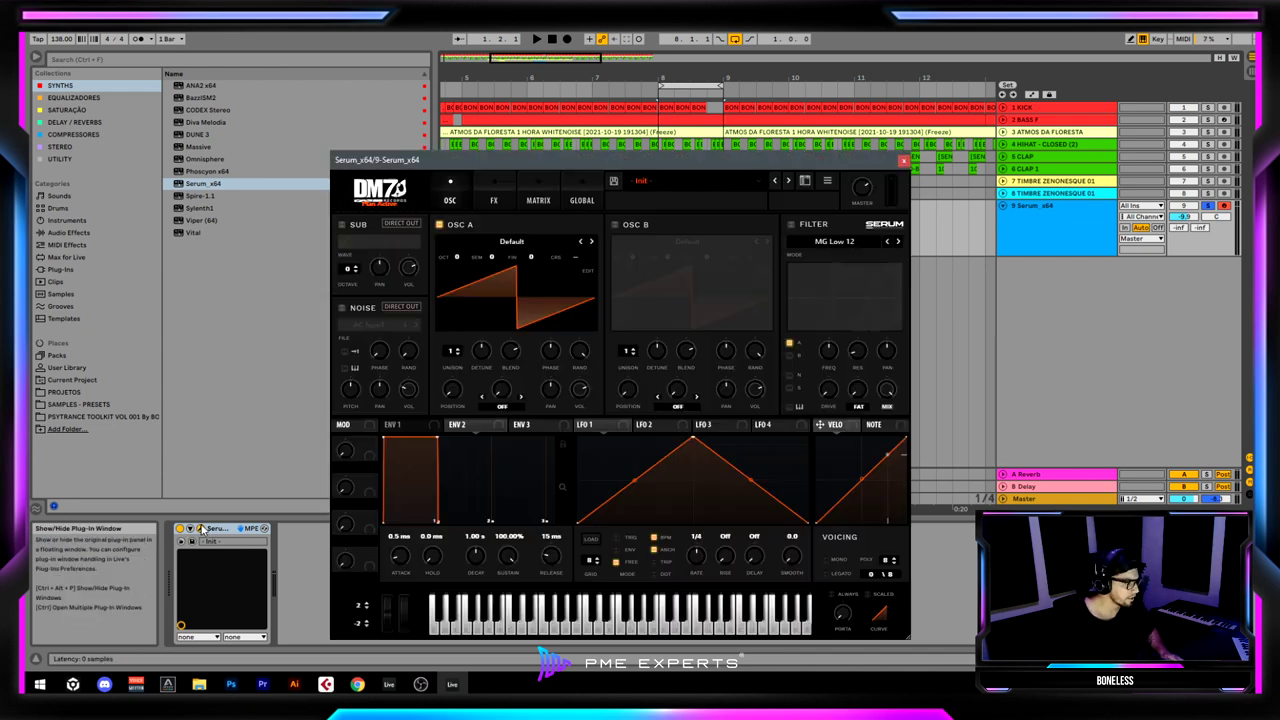
pyautogui.click(790, 224)
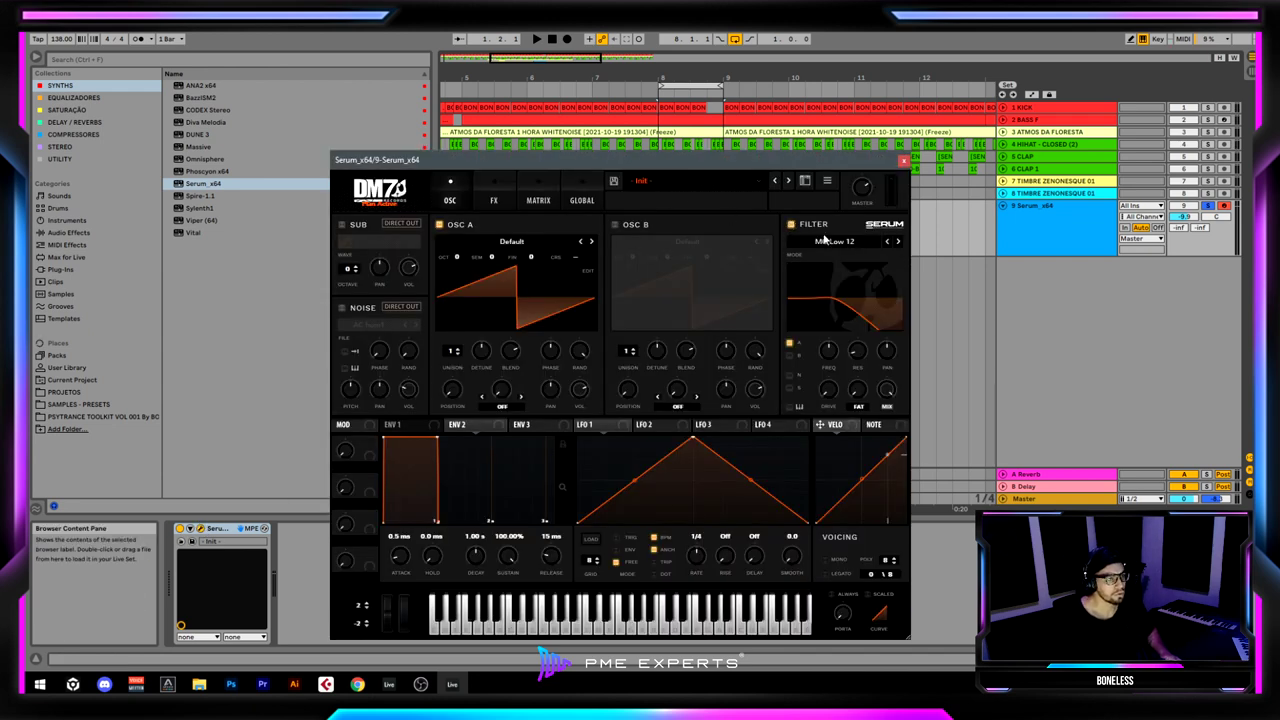
pyautogui.click(849, 242)
pyautogui.moveTo(843, 258)
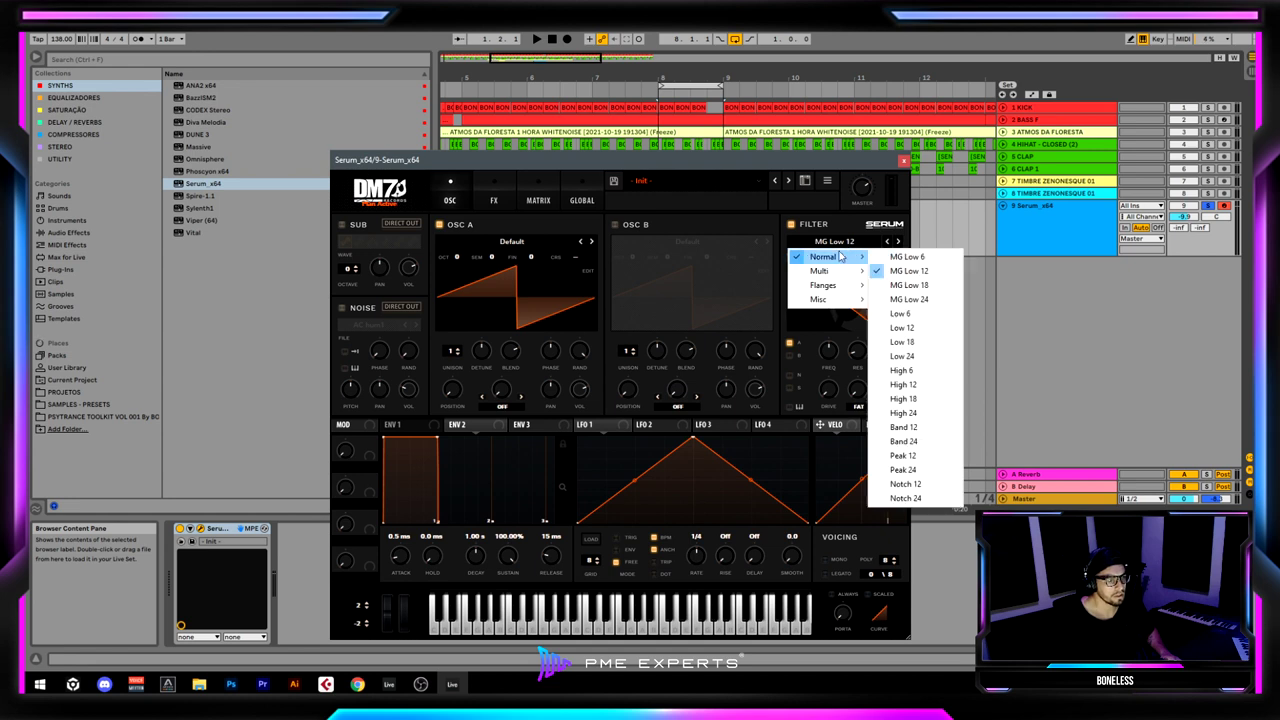
pyautogui.click(946, 432)
# Raise the filter's resonance and fat amounts, with the drive set to about 45%.
pyautogui.moveTo(866, 358); pyautogui.dragTo(870, 315)
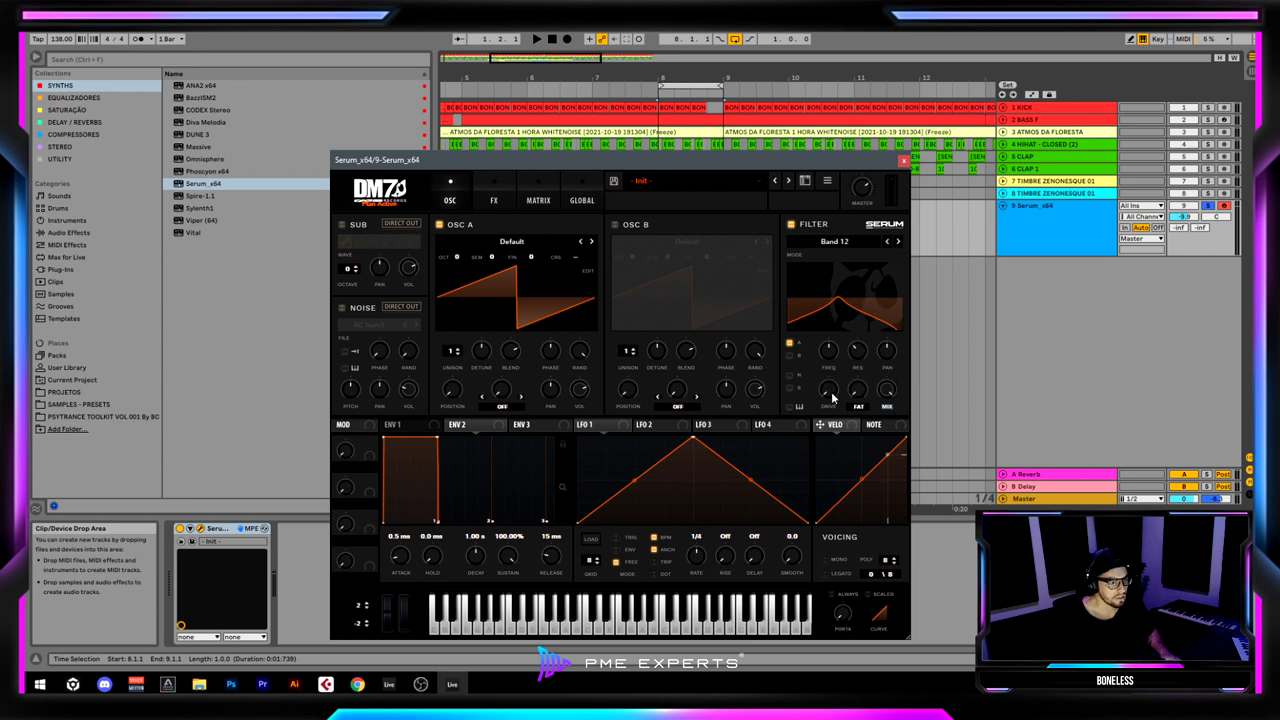
pyautogui.moveTo(838, 378); pyautogui.dragTo(838, 340)
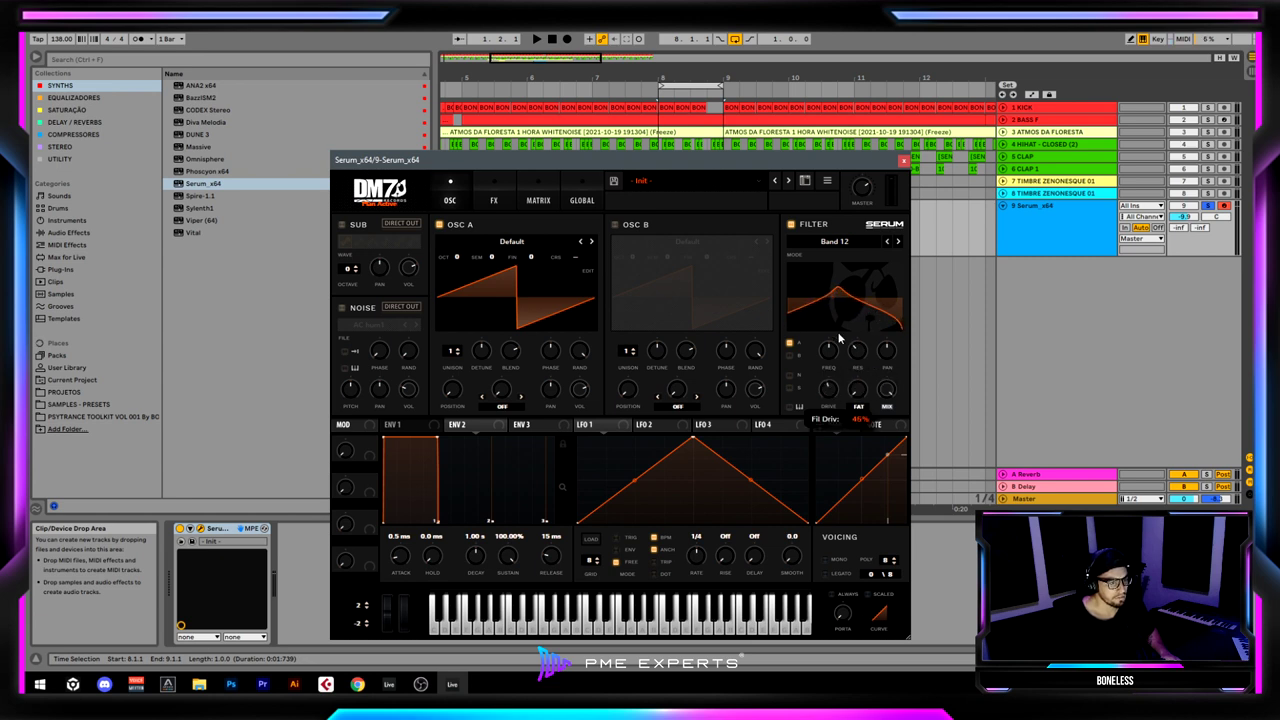
pyautogui.moveTo(857, 390); pyautogui.dragTo(865, 320)
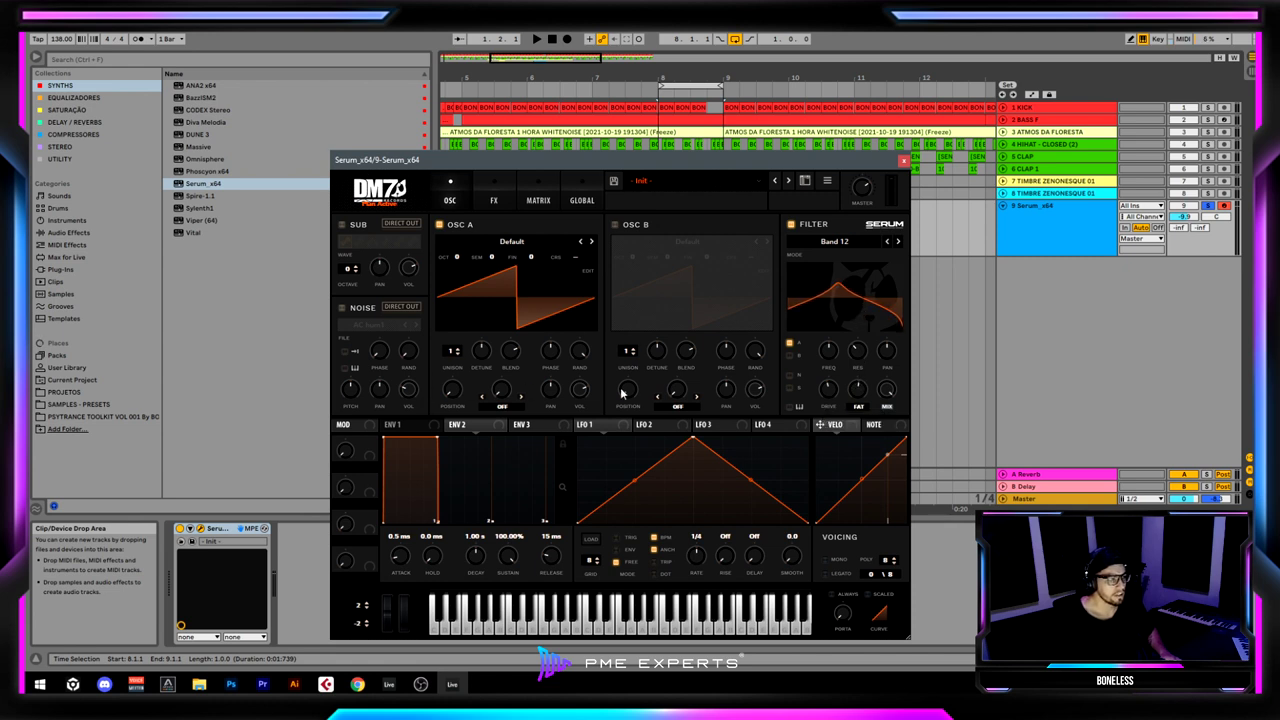
# Lower the filter cutoff and modulate it with LFO 1 by an amount of about 56.
pyautogui.moveTo(820, 355); pyautogui.dragTo(801, 378)
pyautogui.press('space')
pyautogui.press('space')
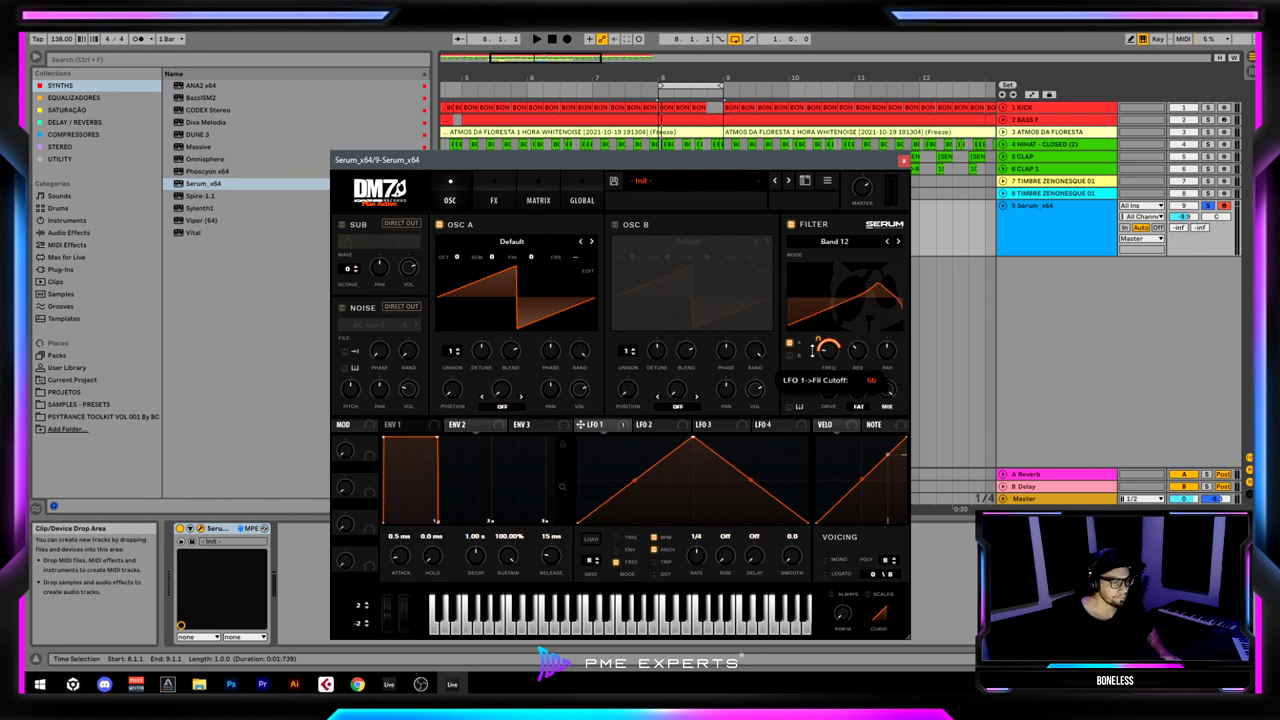
pyautogui.moveTo(696, 446); pyautogui.dragTo(680, 463)
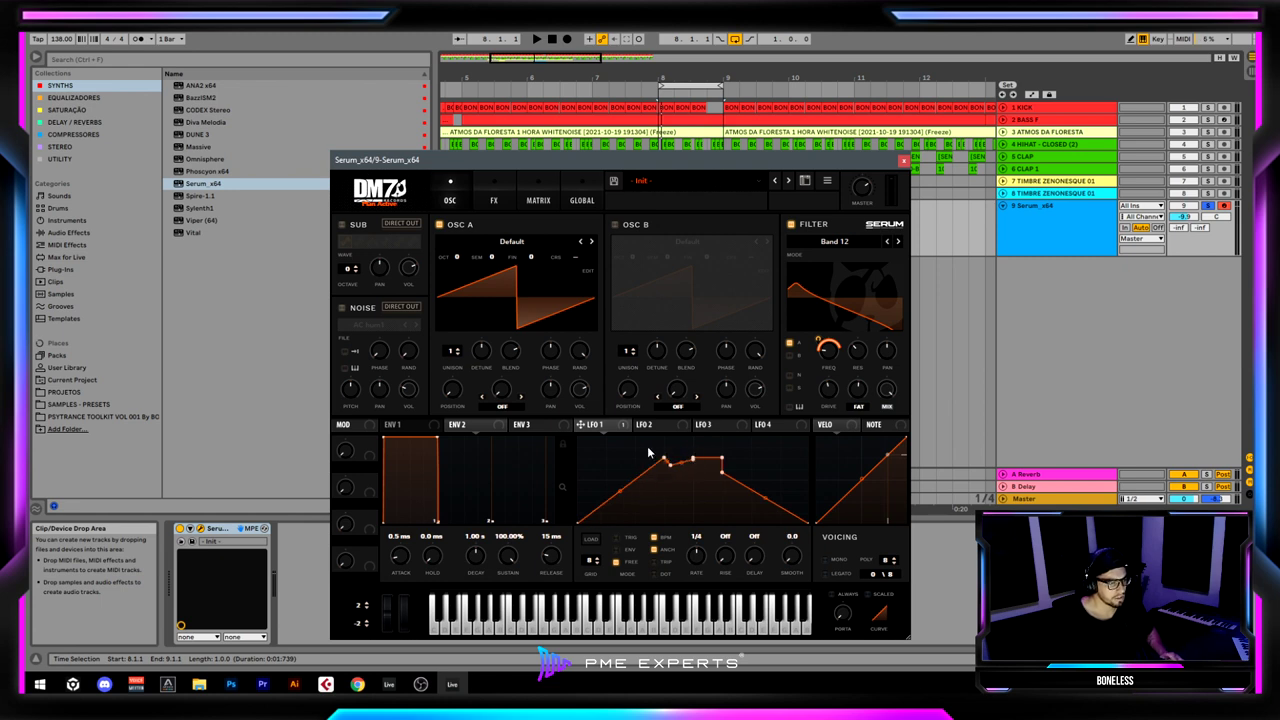
pyautogui.moveTo(648, 453); pyautogui.dragTo(694, 419)
pyautogui.doubleClick(722, 473)
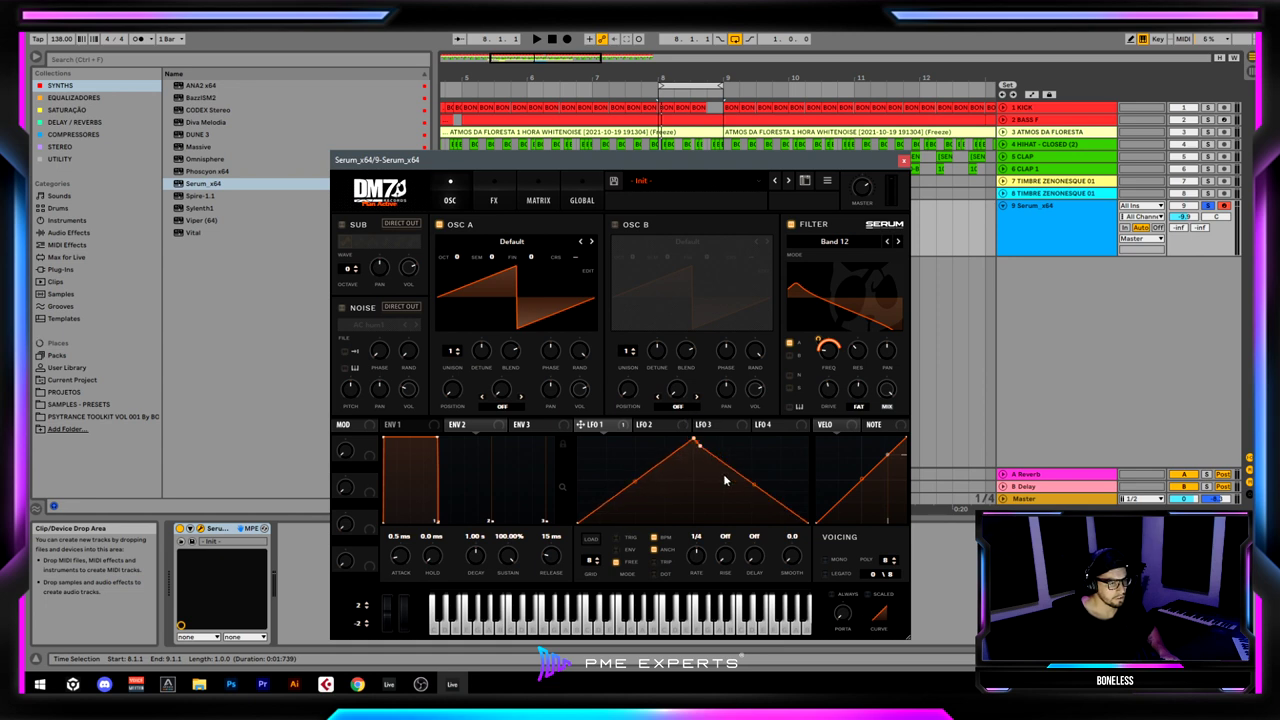
# Bend the rising slope of LFO 1's triangle slightly inward and set its rate to 1/4 triplet.
pyautogui.moveTo(661, 473)
pyautogui.mouseDown()
pyautogui.moveTo(662, 497)
pyautogui.moveTo(655, 453)
pyautogui.moveTo(671, 485)
pyautogui.mouseUp()
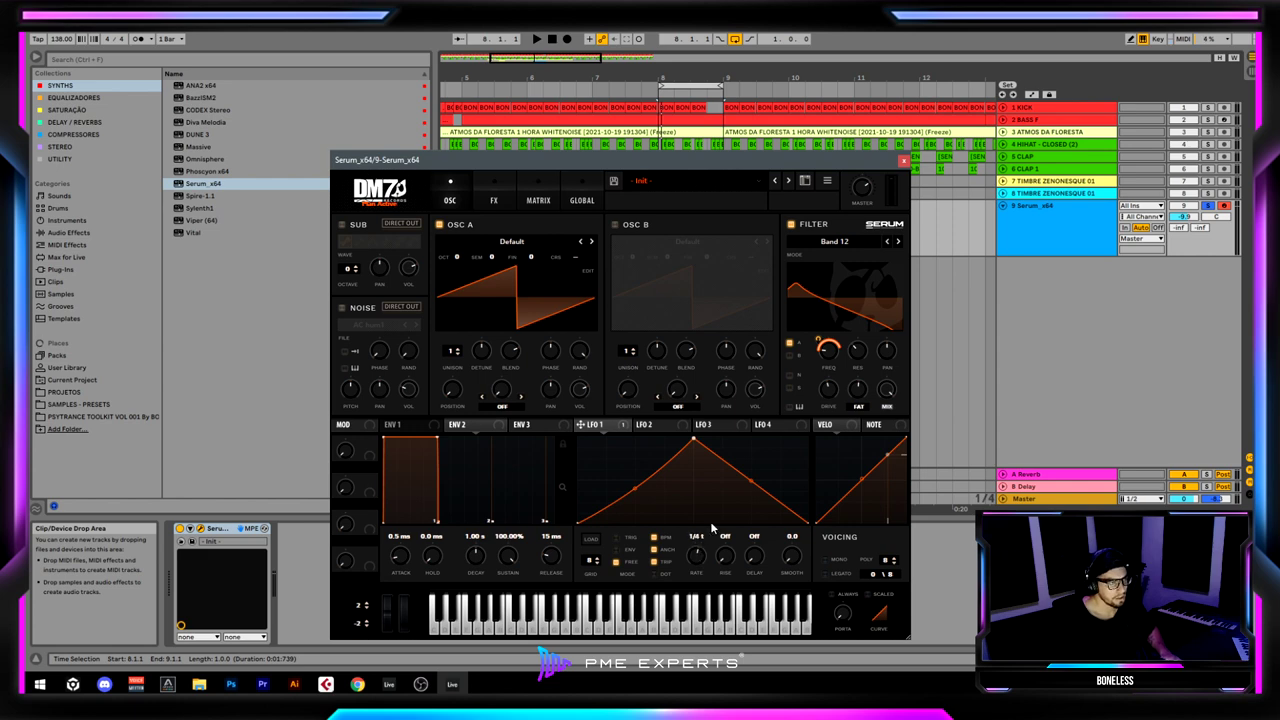
pyautogui.moveTo(757, 178); pyautogui.dragTo(690, 119)
# Fine-tune the filter's resonance, drive and LFO 1 cutoff modulation while listening to the looped clip.
pyautogui.press('space')
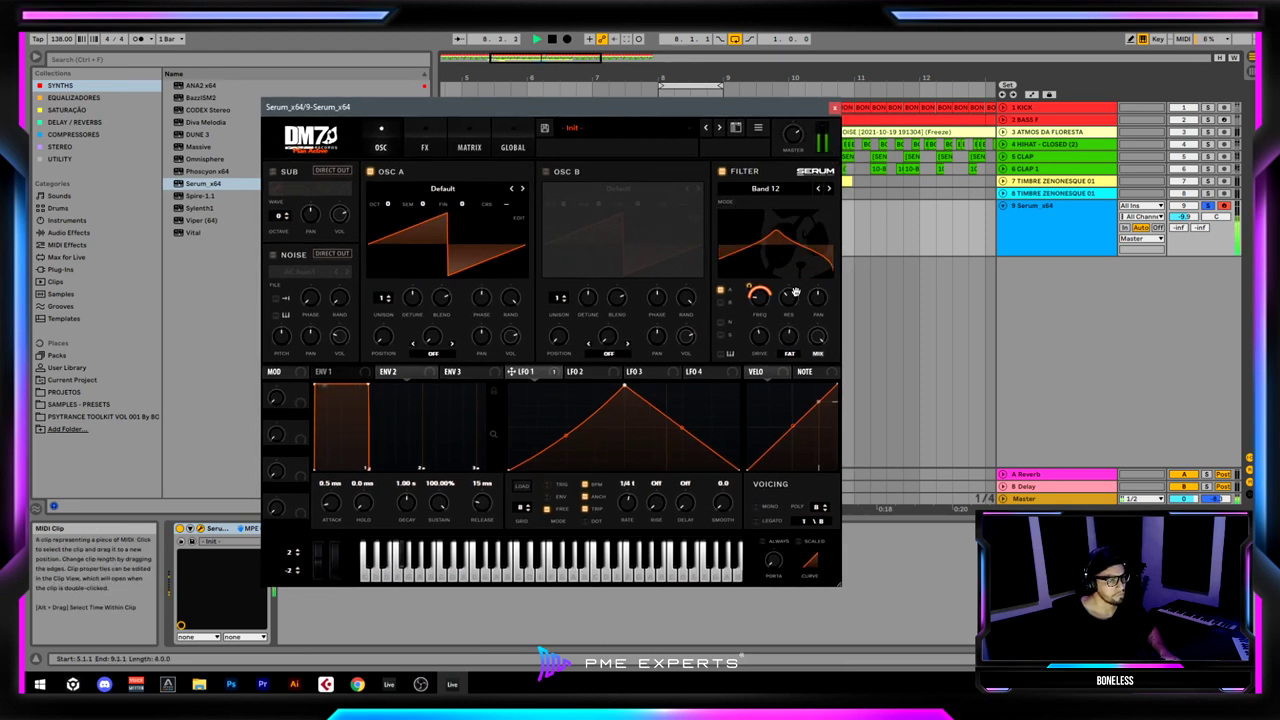
pyautogui.moveTo(784, 215); pyautogui.dragTo(791, 284)
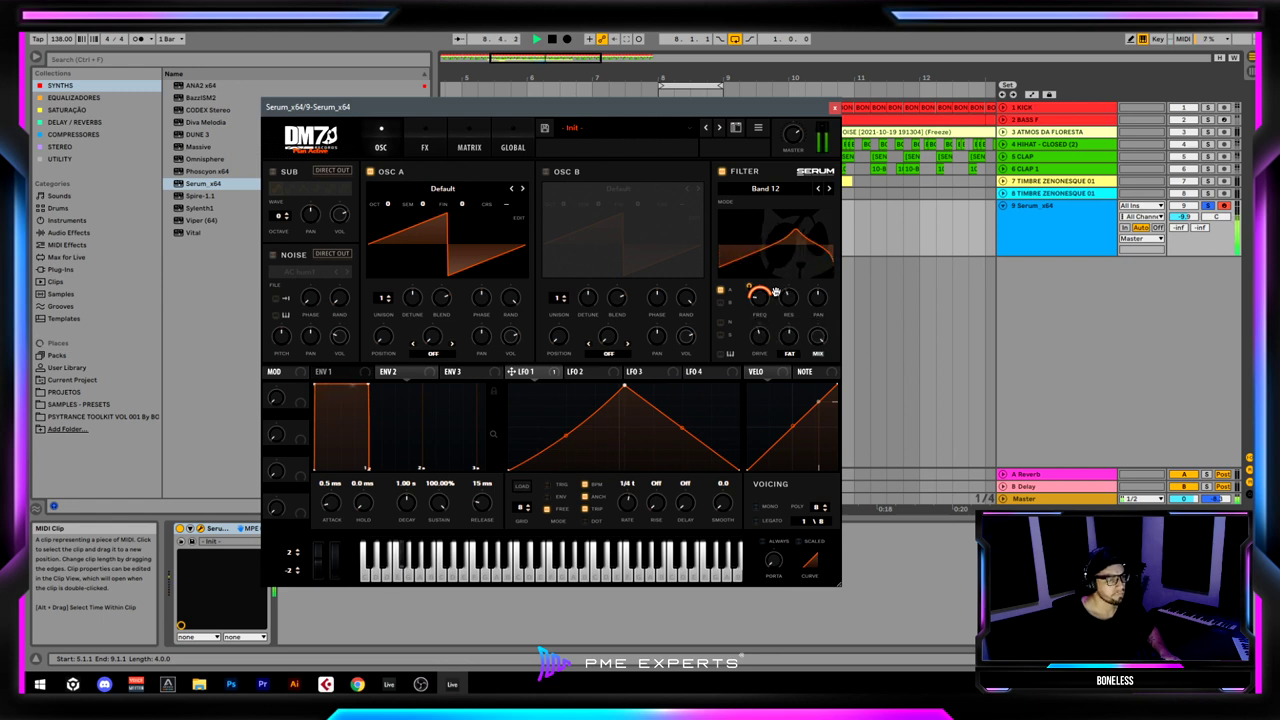
pyautogui.moveTo(762, 339); pyautogui.dragTo(758, 364)
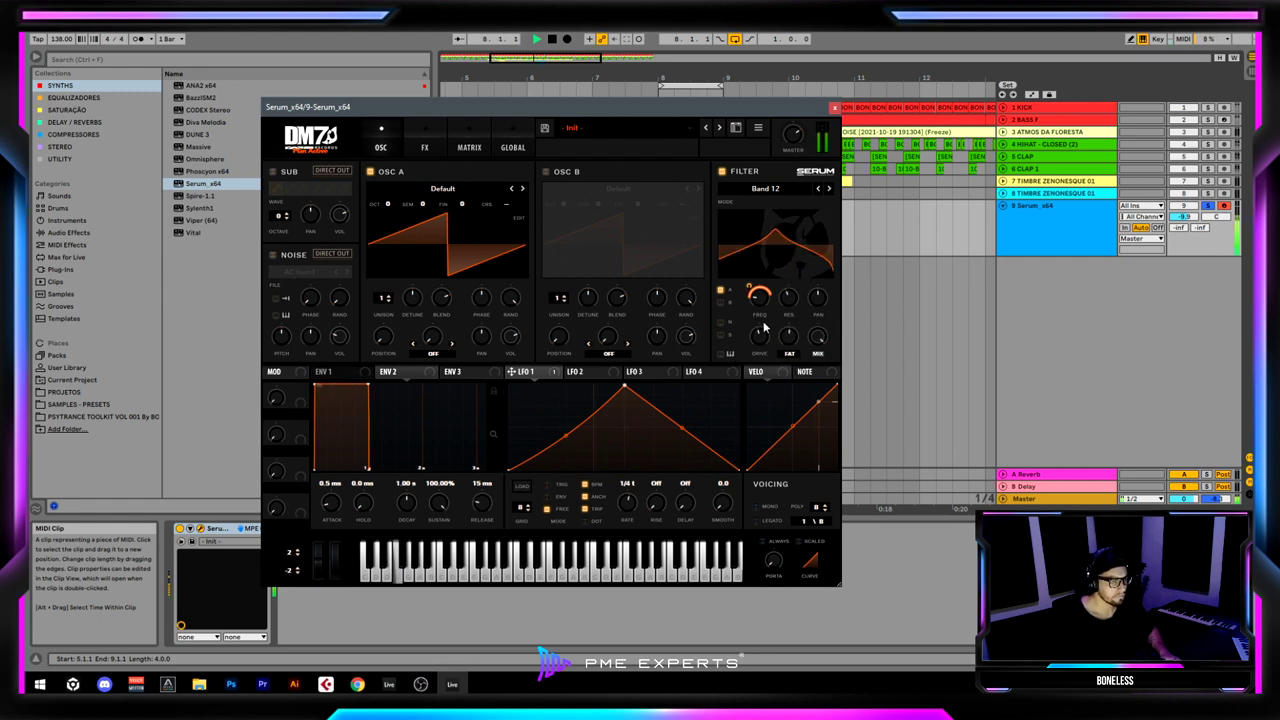
pyautogui.moveTo(750, 287)
pyautogui.mouseDown()
pyautogui.moveTo(757, 312)
pyautogui.moveTo(761, 295)
pyautogui.mouseUp()
pyautogui.press('space')
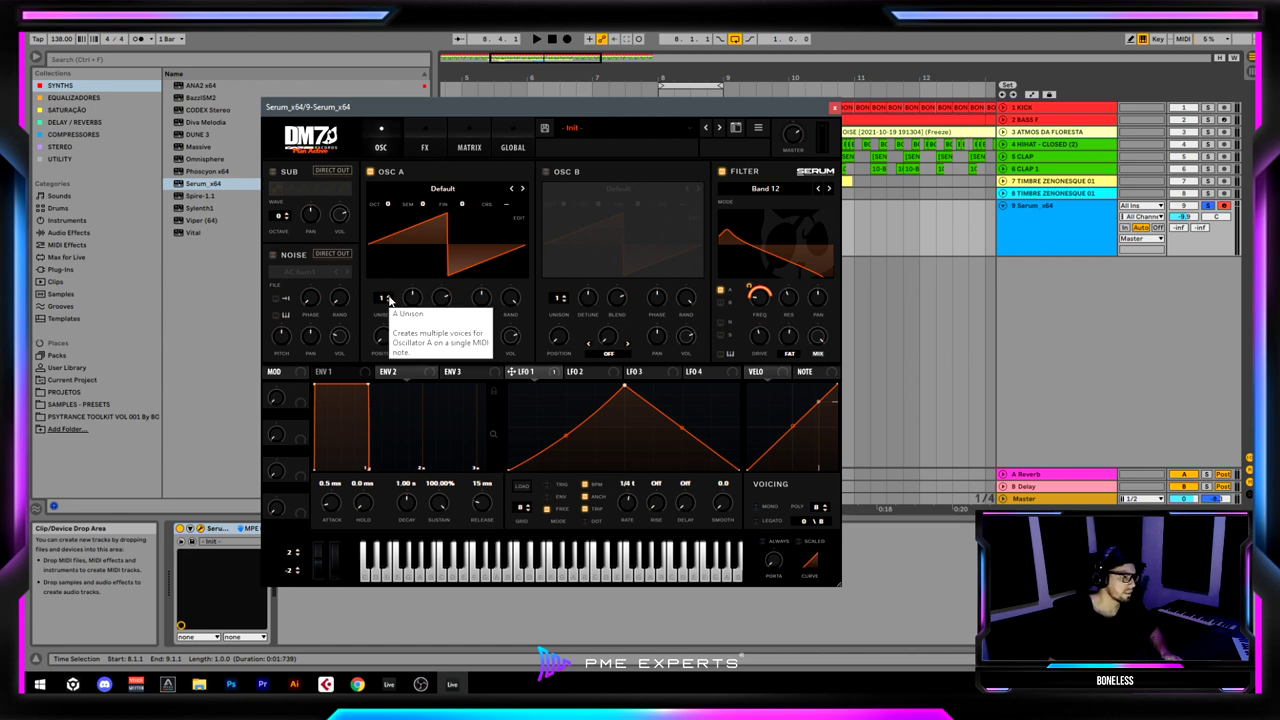
# Set oscillator A's unison to 12 voices.
pyautogui.scroll(3, 390, 302)
pyautogui.scroll(6, 390, 300)
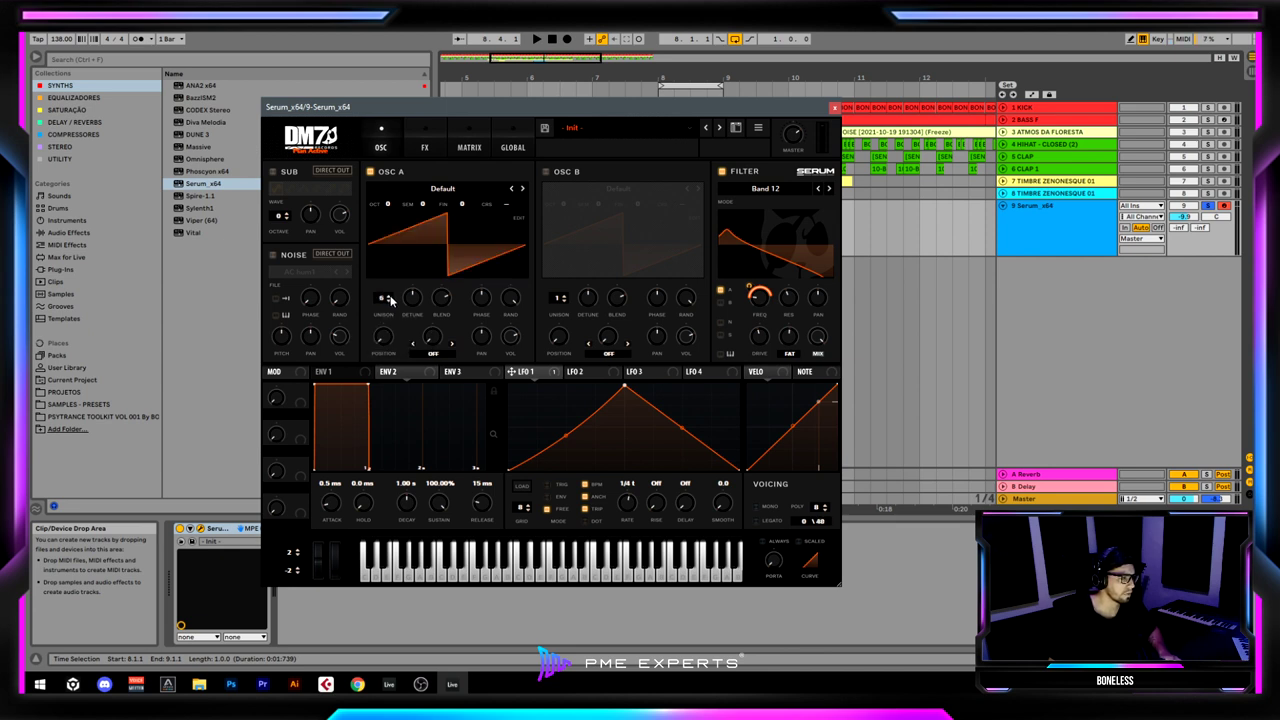
pyautogui.scroll(2, 390, 300)
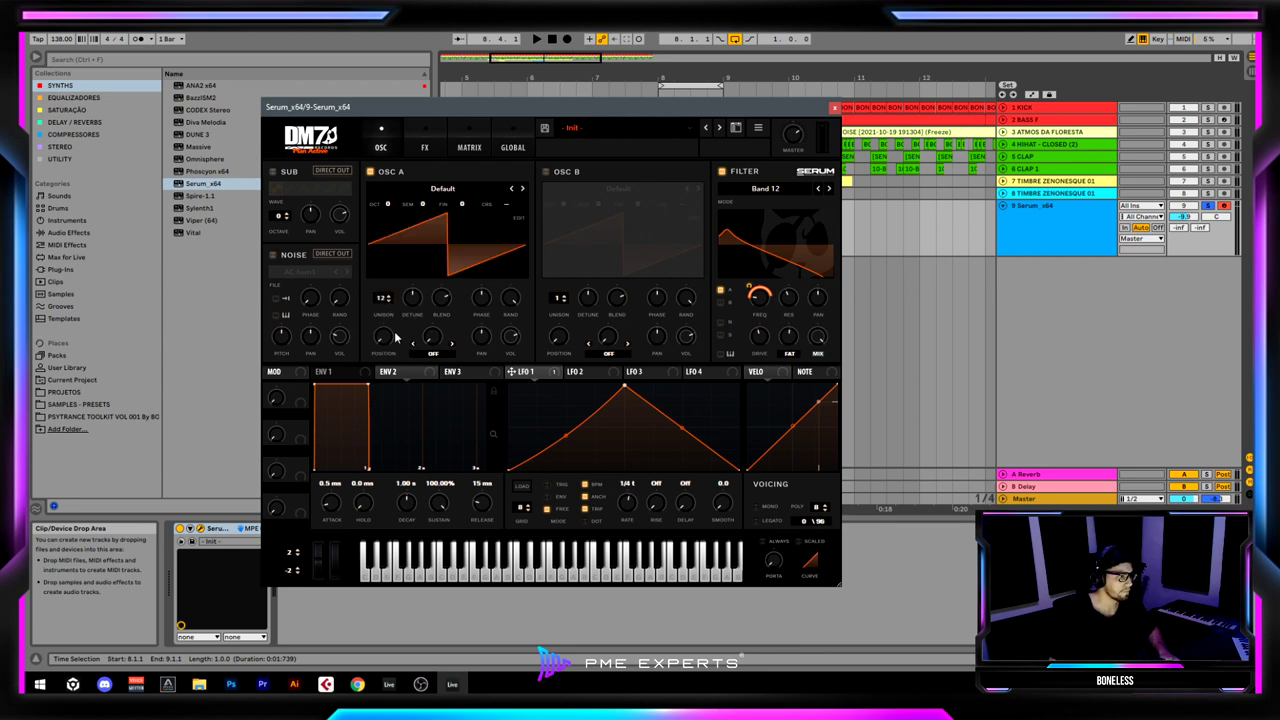
# Set oscillator A's unison detune to about 0.11 while auditioning the looped clip.
pyautogui.scroll(-3, 406, 310)
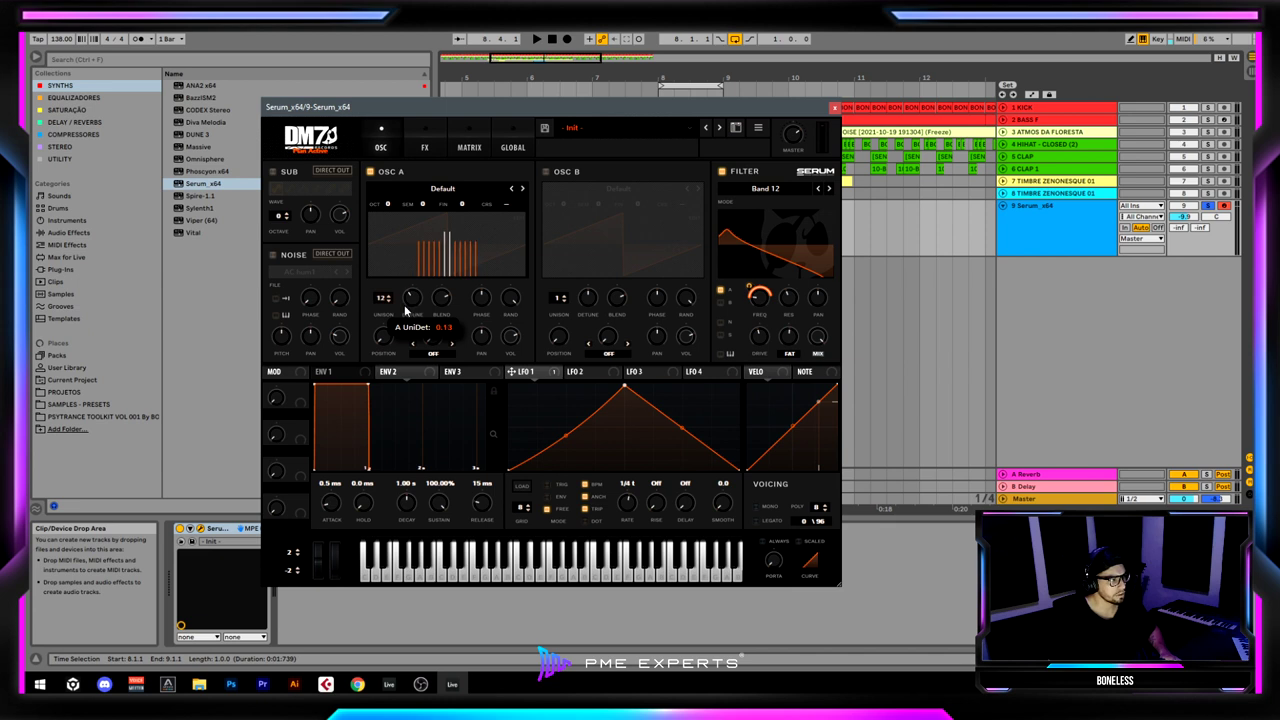
pyautogui.scroll(2, 409, 307)
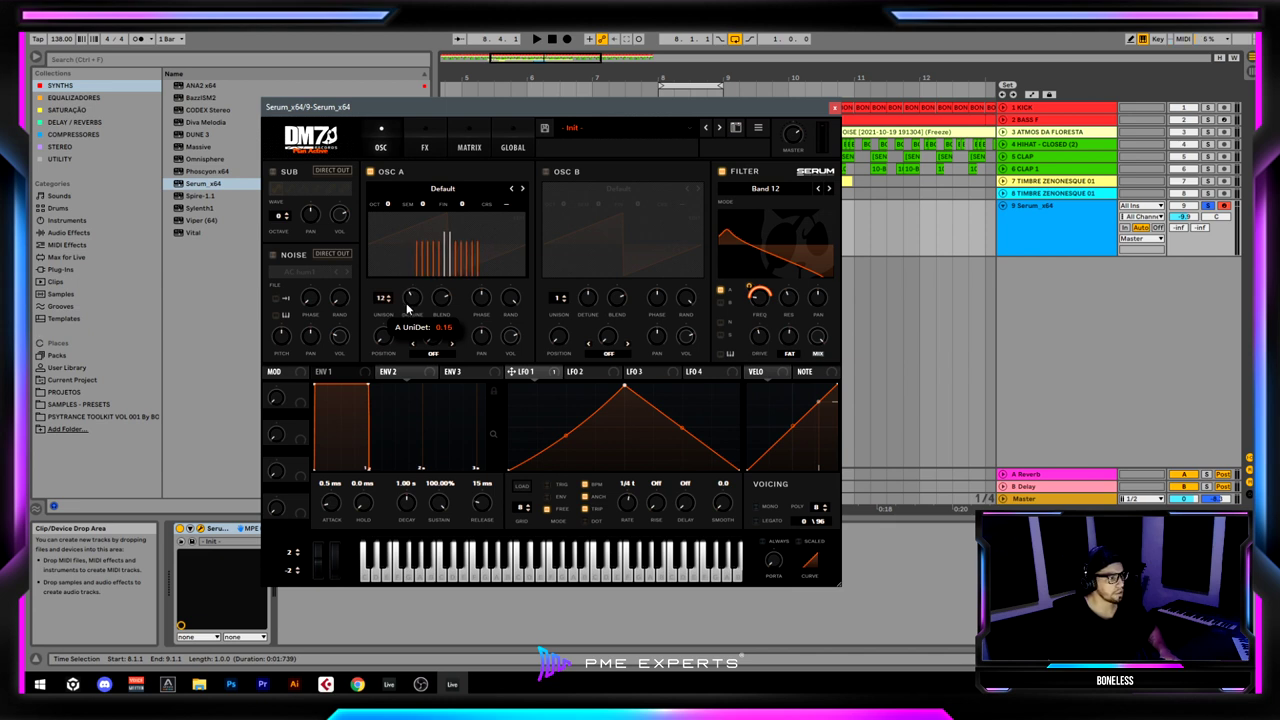
pyautogui.press('space')
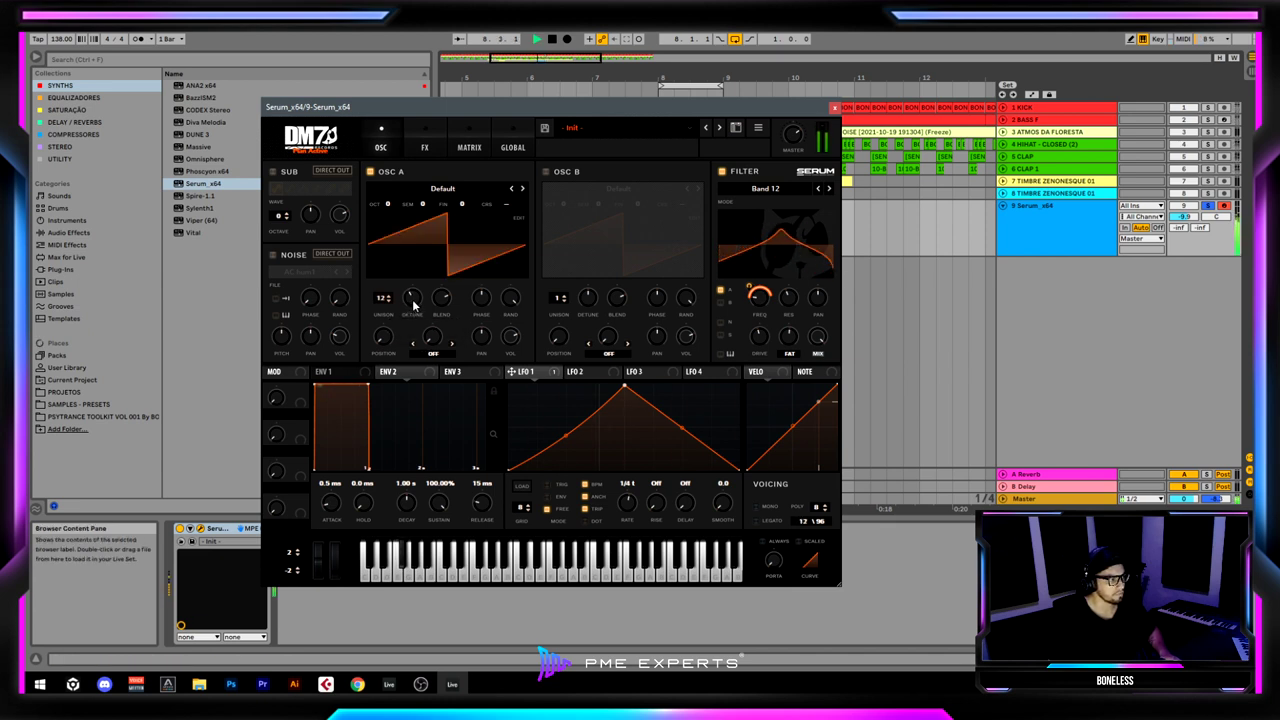
pyautogui.scroll(-2, 411, 305)
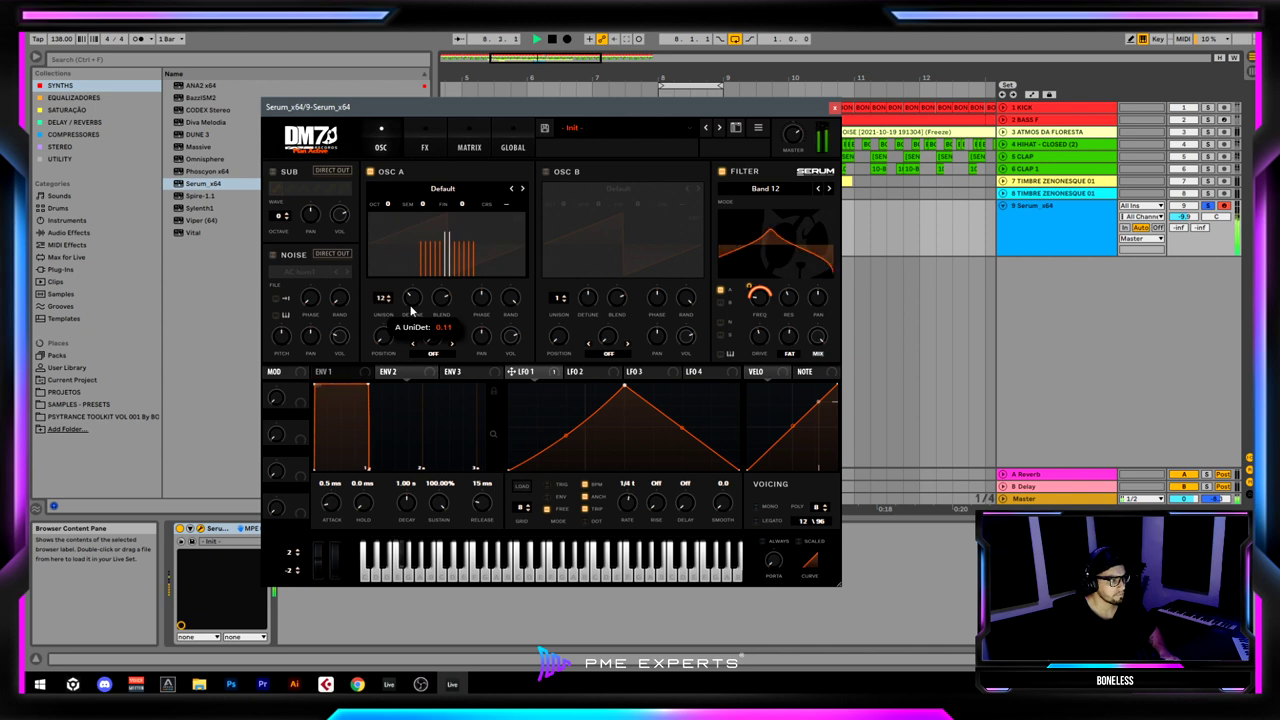
pyautogui.press('space')
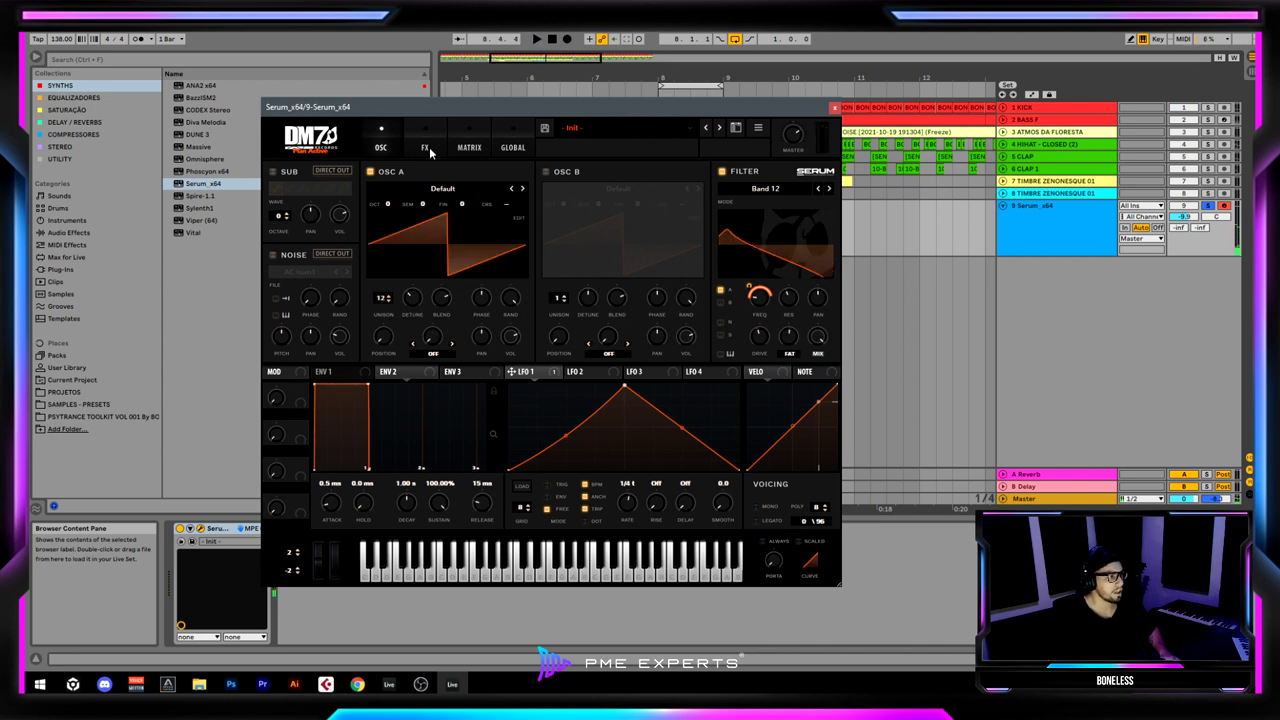
# Add the ValhallaVintageVerb_x64 reverb after Serum in the Serum track's device chain.
pyautogui.moveTo(310, 103); pyautogui.dragTo(547, 98)
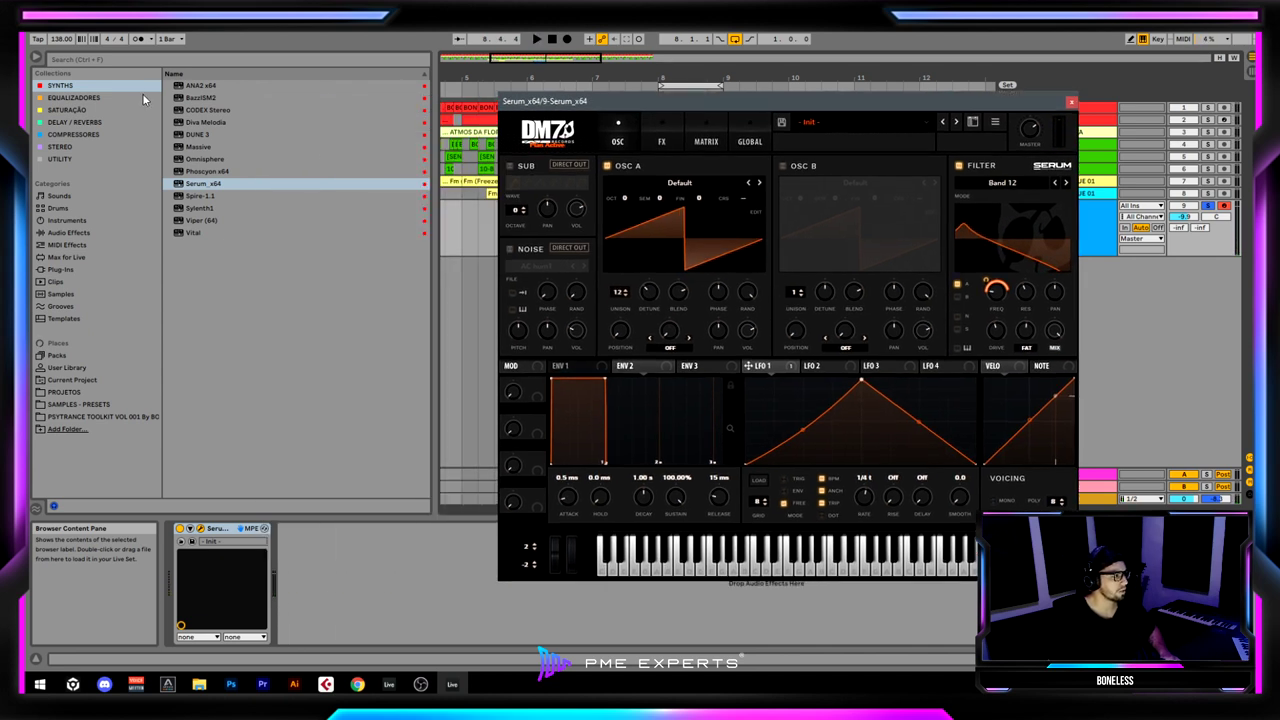
pyautogui.click(100, 122)
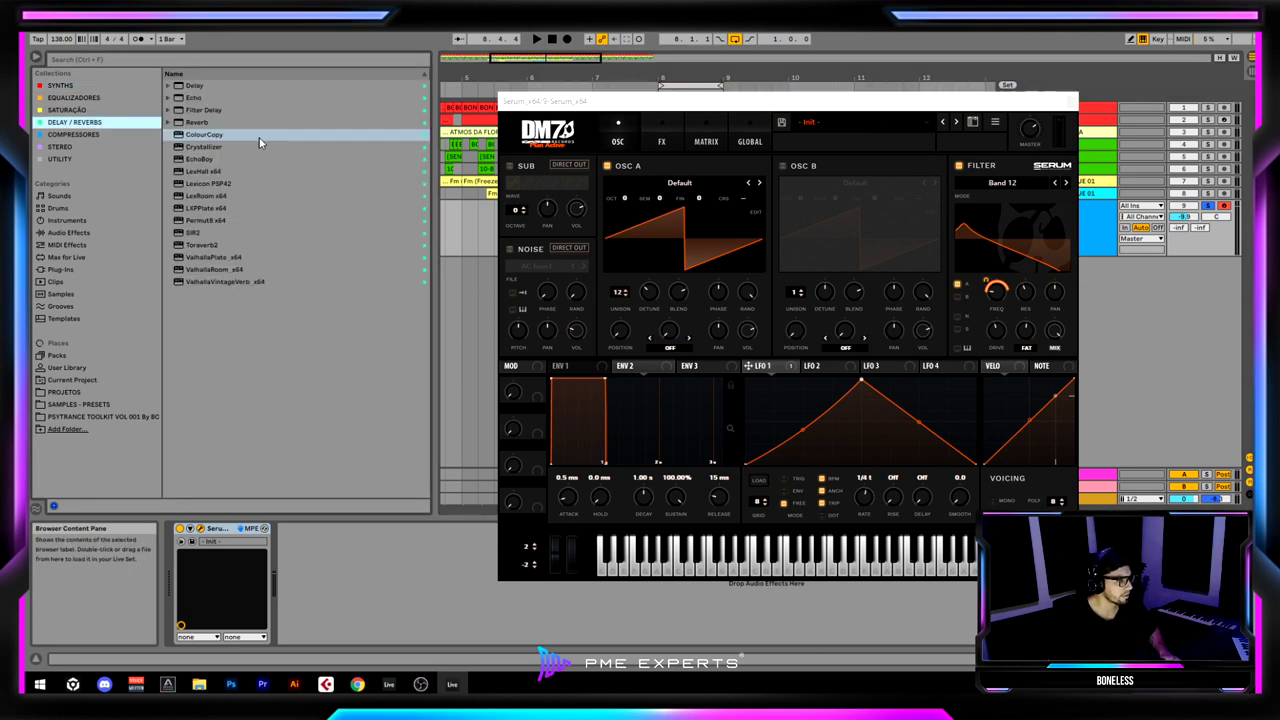
pyautogui.click(225, 283)
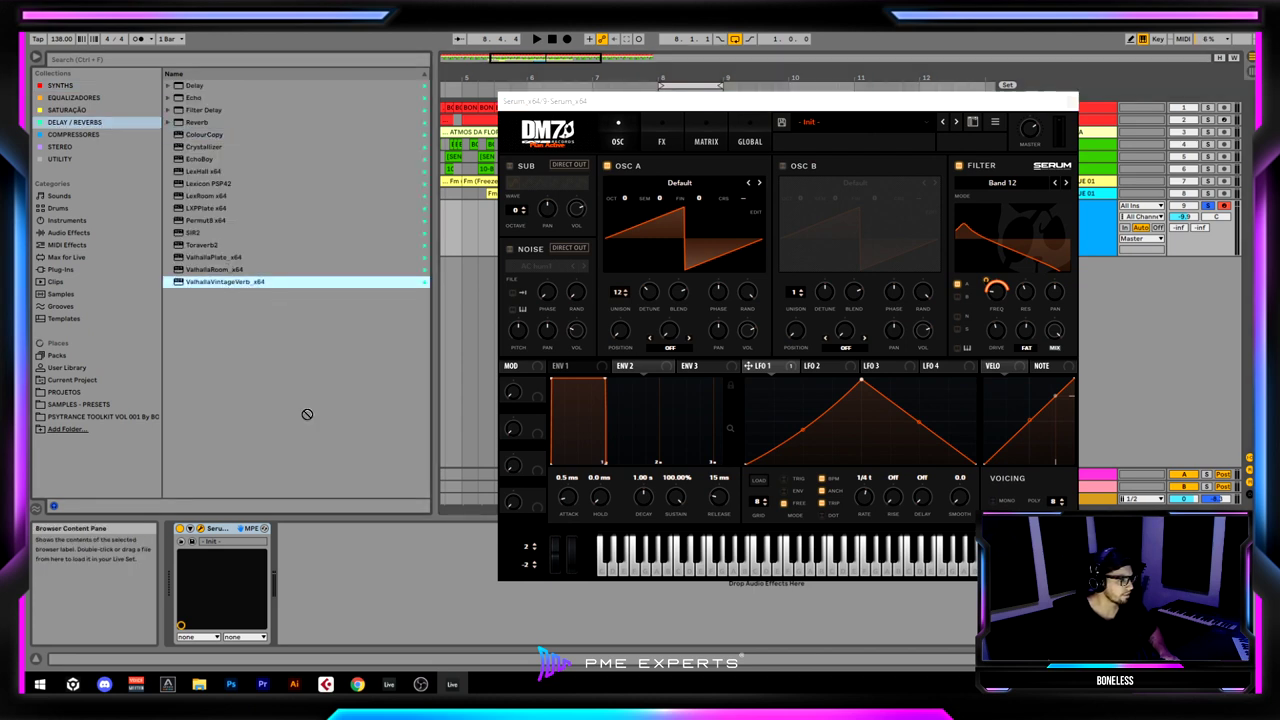
pyautogui.moveTo(307, 414); pyautogui.dragTo(325, 565)
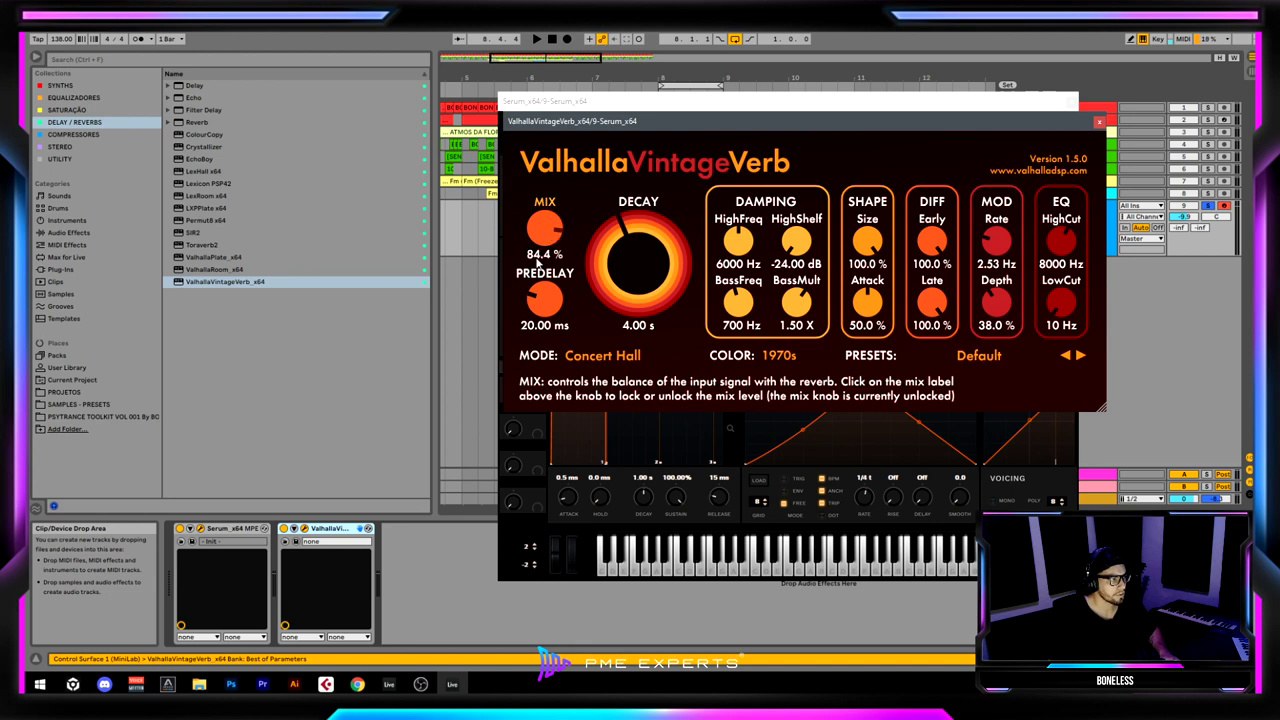
# Set the reverb's mix to 14 % and its decay to 0.63 s, and audition the looped clip.
pyautogui.moveTo(537, 263); pyautogui.dragTo(530, 360)
pyautogui.moveTo(645, 277); pyautogui.dragTo(637, 313)
pyautogui.press('space')
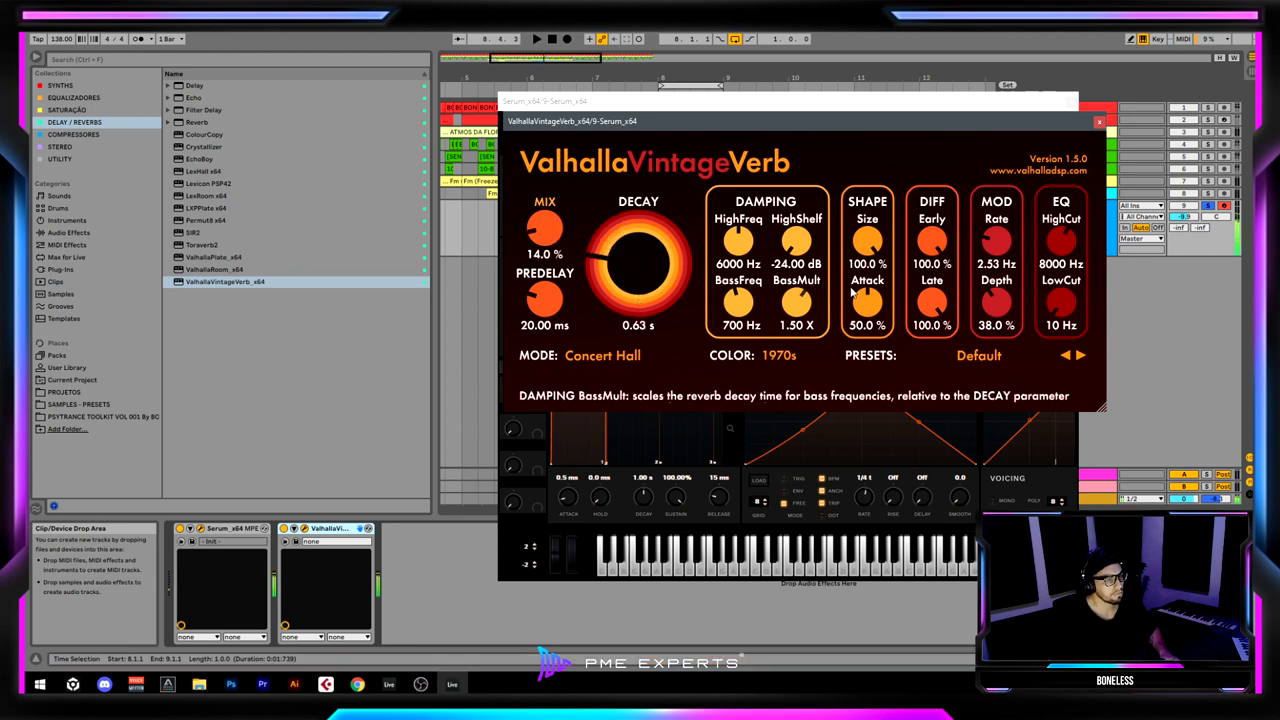
# Set the reverb's low cut to 1500 Hz and high cut to 3930 Hz, and fine-tune the mix to about 12.8 %.
pyautogui.moveTo(1070, 310); pyautogui.dragTo(1120, 104)
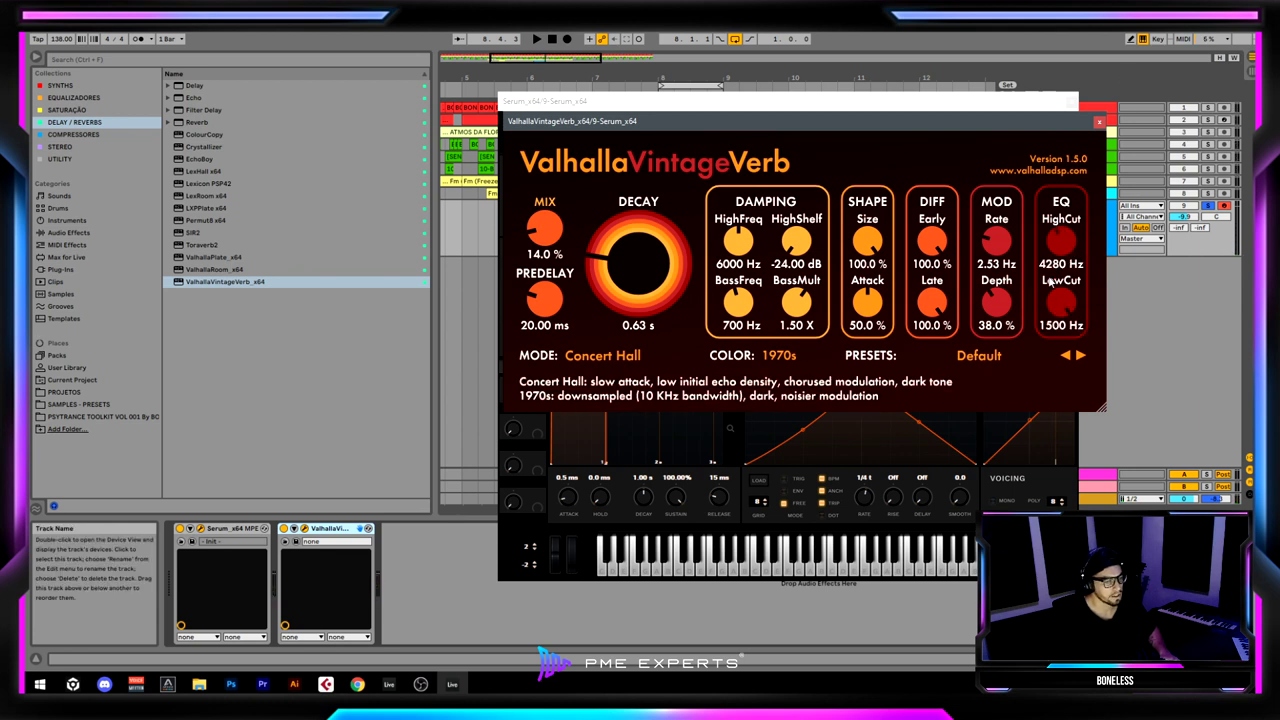
pyautogui.press('space')
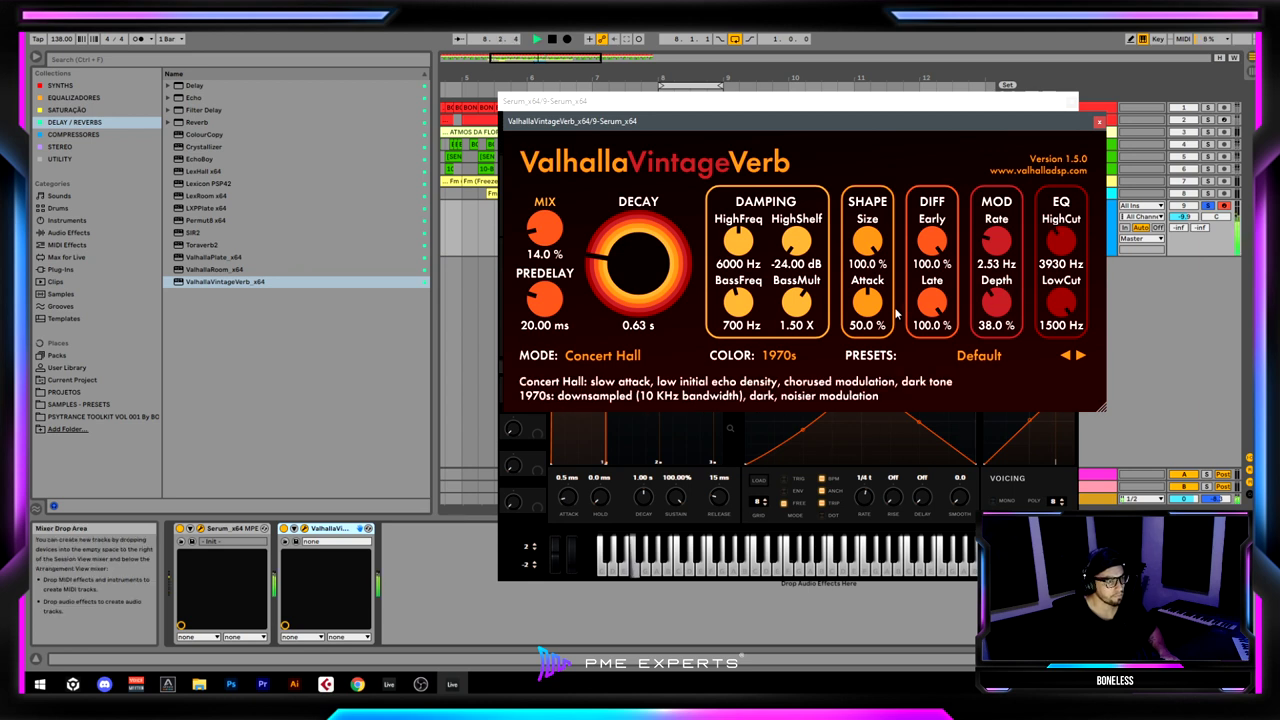
pyautogui.moveTo(550, 236)
pyautogui.mouseDown()
pyautogui.moveTo(568, 240)
pyautogui.moveTo(547, 218)
pyautogui.mouseUp()
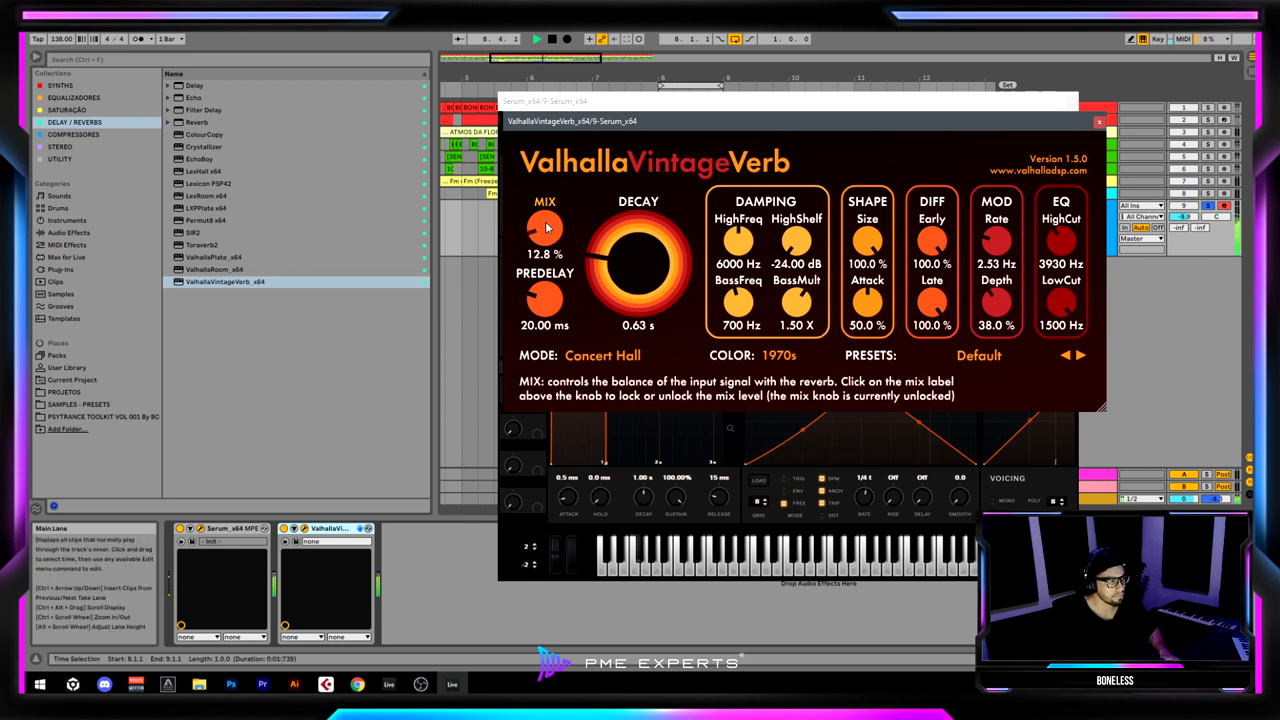
pyautogui.click(1099, 122)
pyautogui.moveTo(795, 110); pyautogui.dragTo(640, 162)
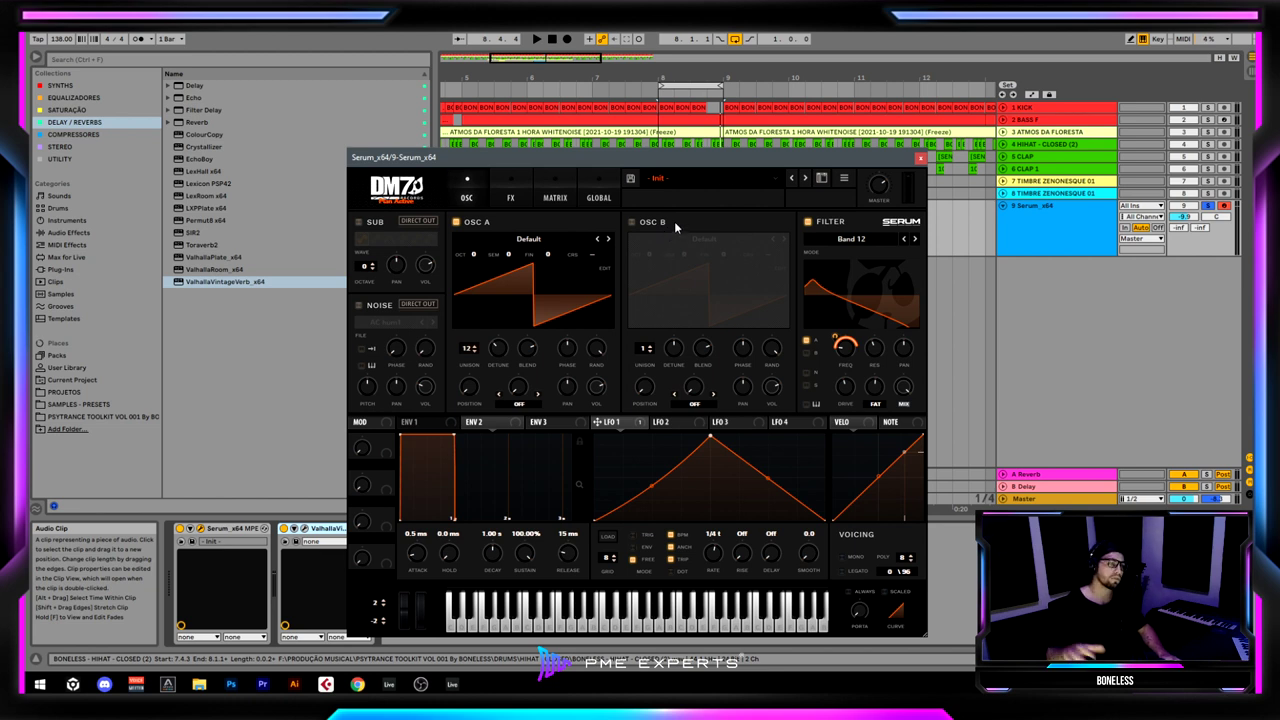
pyautogui.click(510, 198)
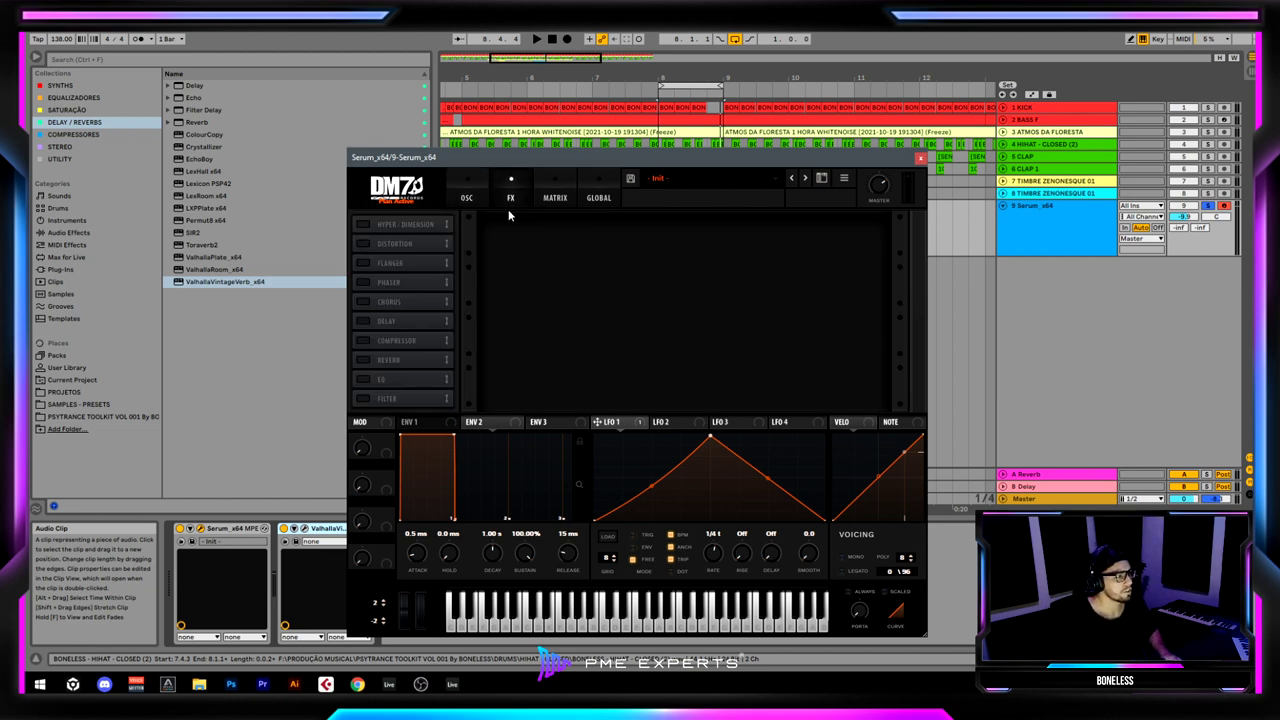
pyautogui.click(468, 199)
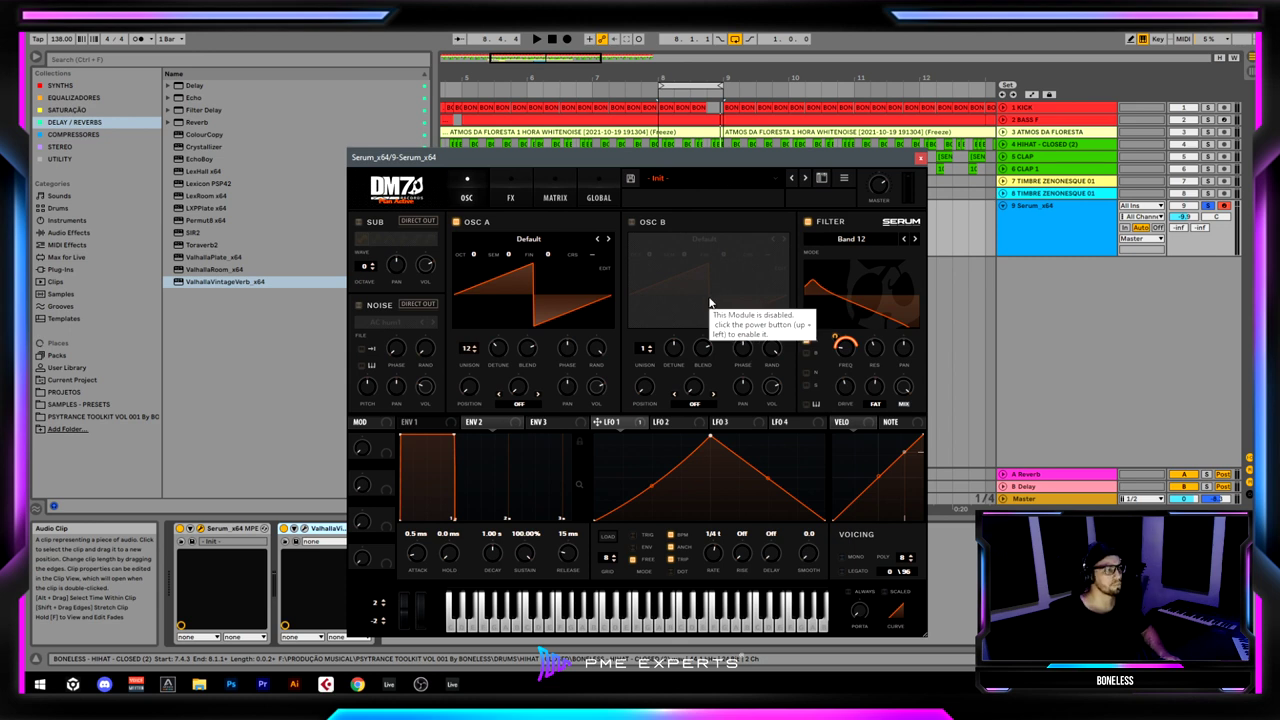
# Try several LFO 1 modulation depths on the filter cutoff and readjust the cutoff frequency while auditioning the looped clip.
pyautogui.moveTo(836, 342); pyautogui.dragTo(840, 346)
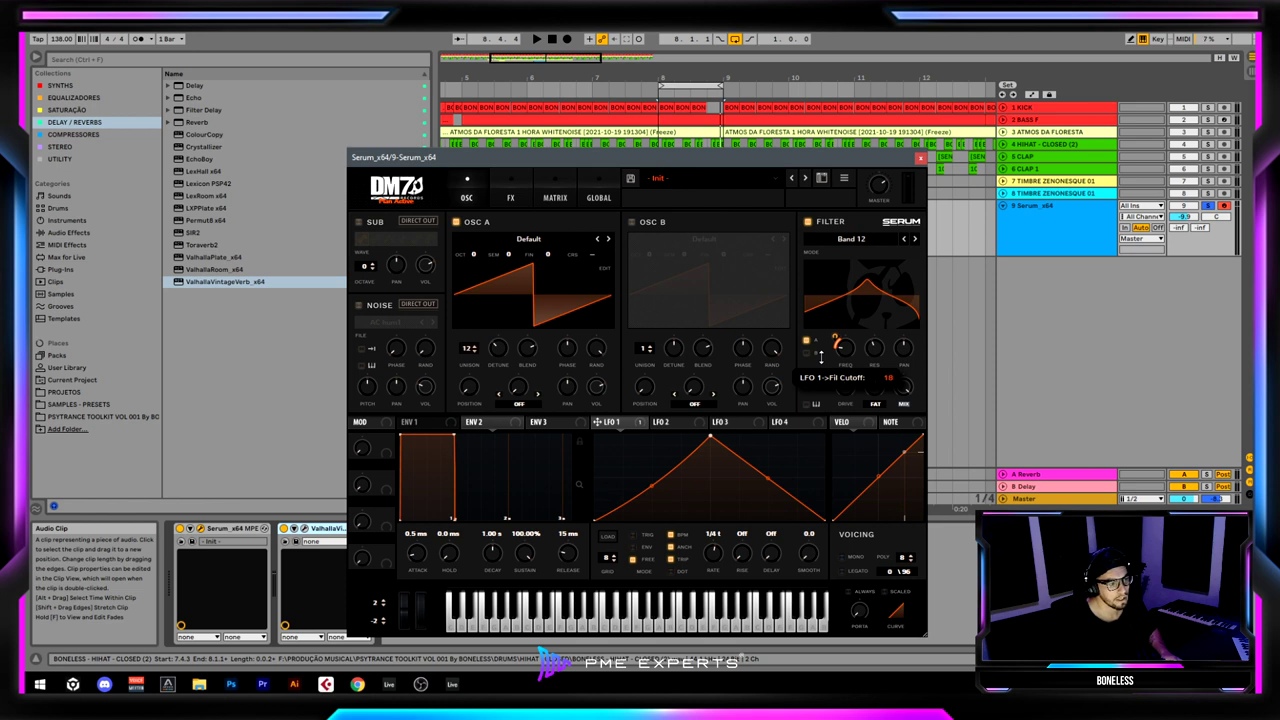
pyautogui.moveTo(820, 355); pyautogui.dragTo(826, 351)
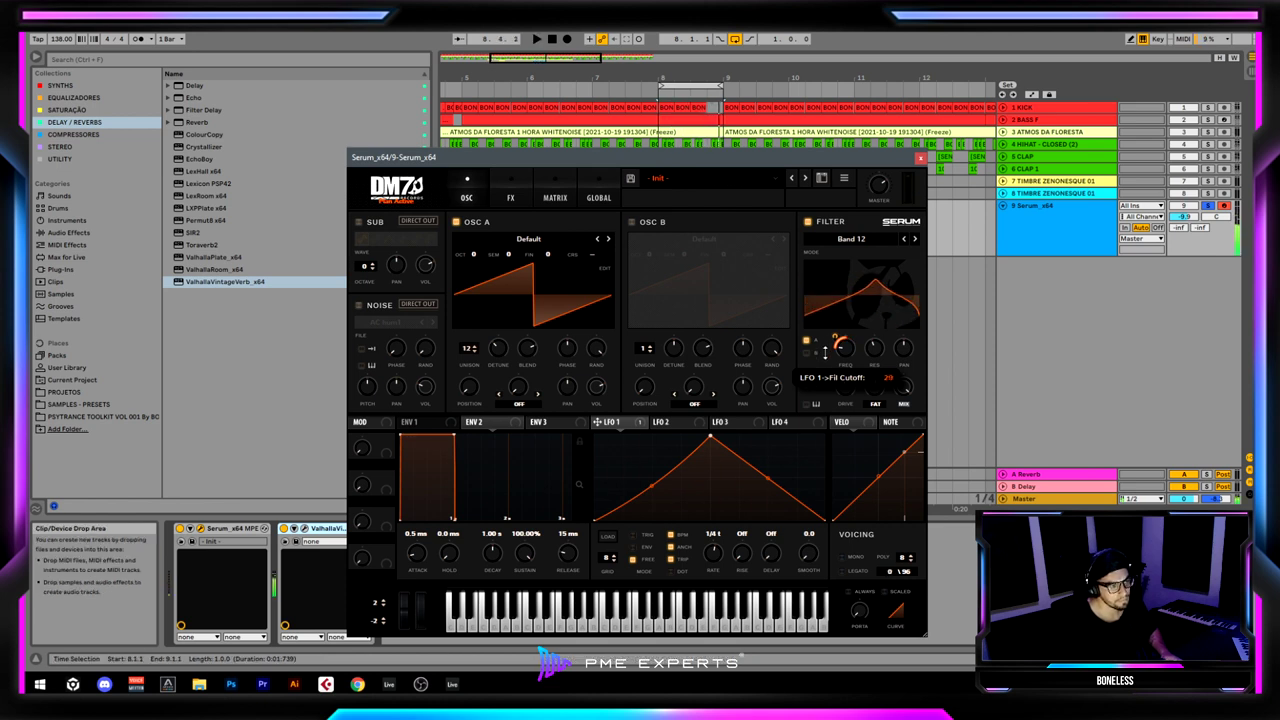
pyautogui.press('space')
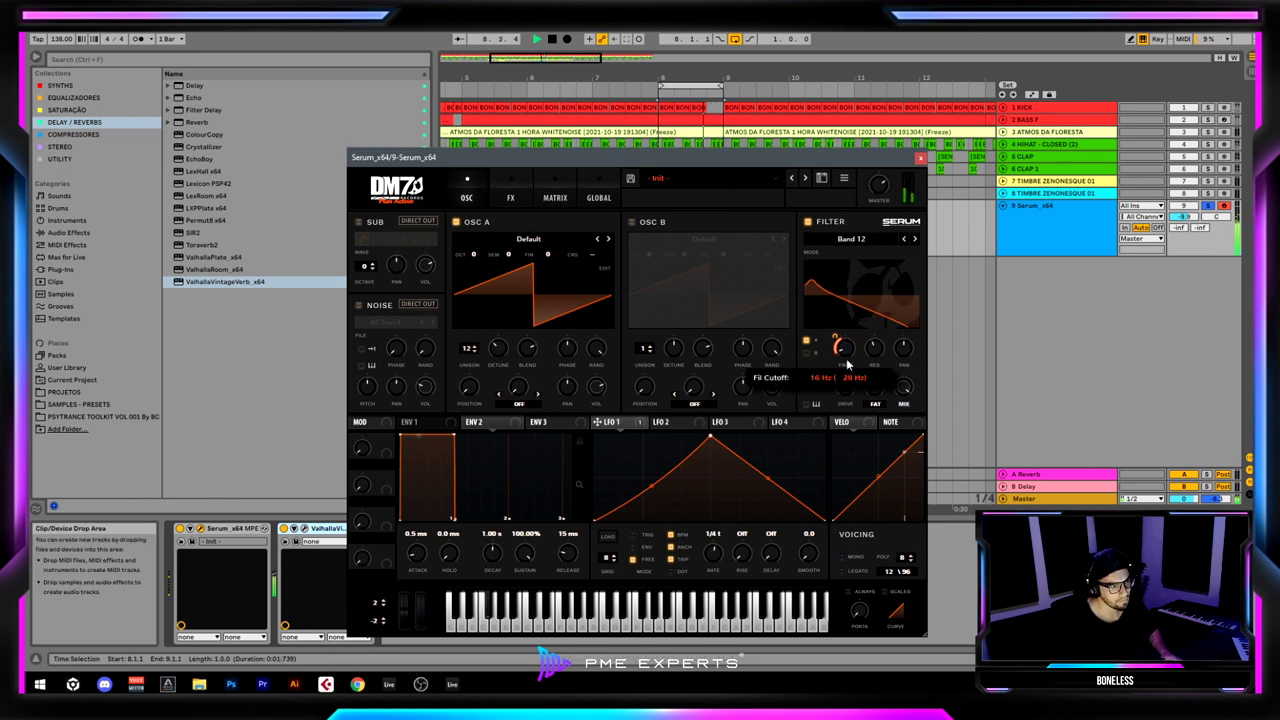
pyautogui.moveTo(846, 366)
pyautogui.mouseDown()
pyautogui.moveTo(857, 321)
pyautogui.moveTo(849, 350)
pyautogui.mouseUp()
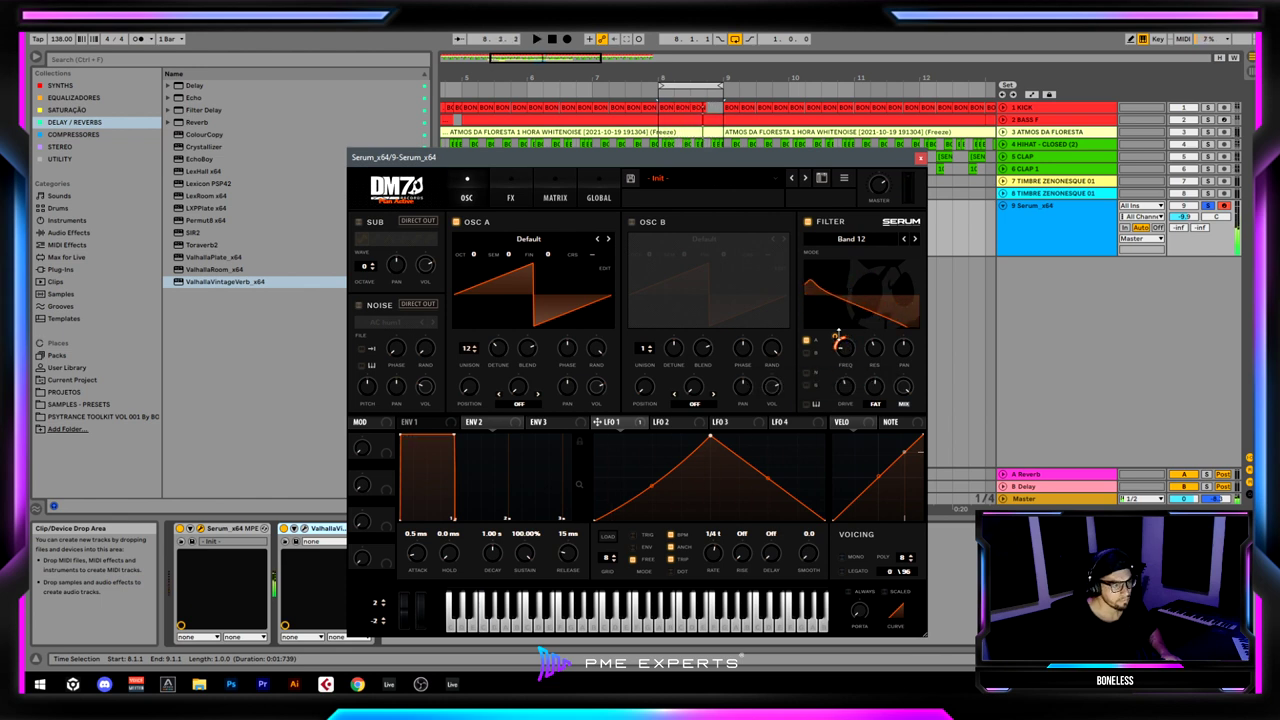
pyautogui.moveTo(834, 333); pyautogui.dragTo(838, 321)
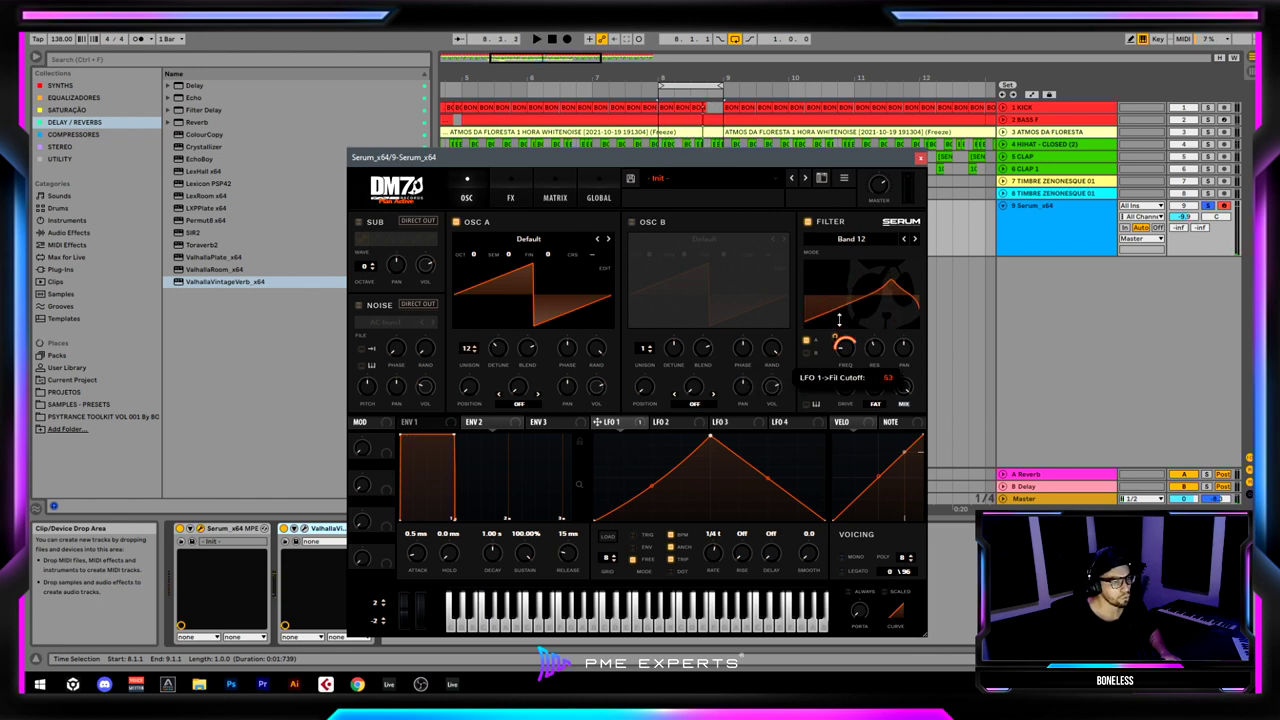
pyautogui.press('space')
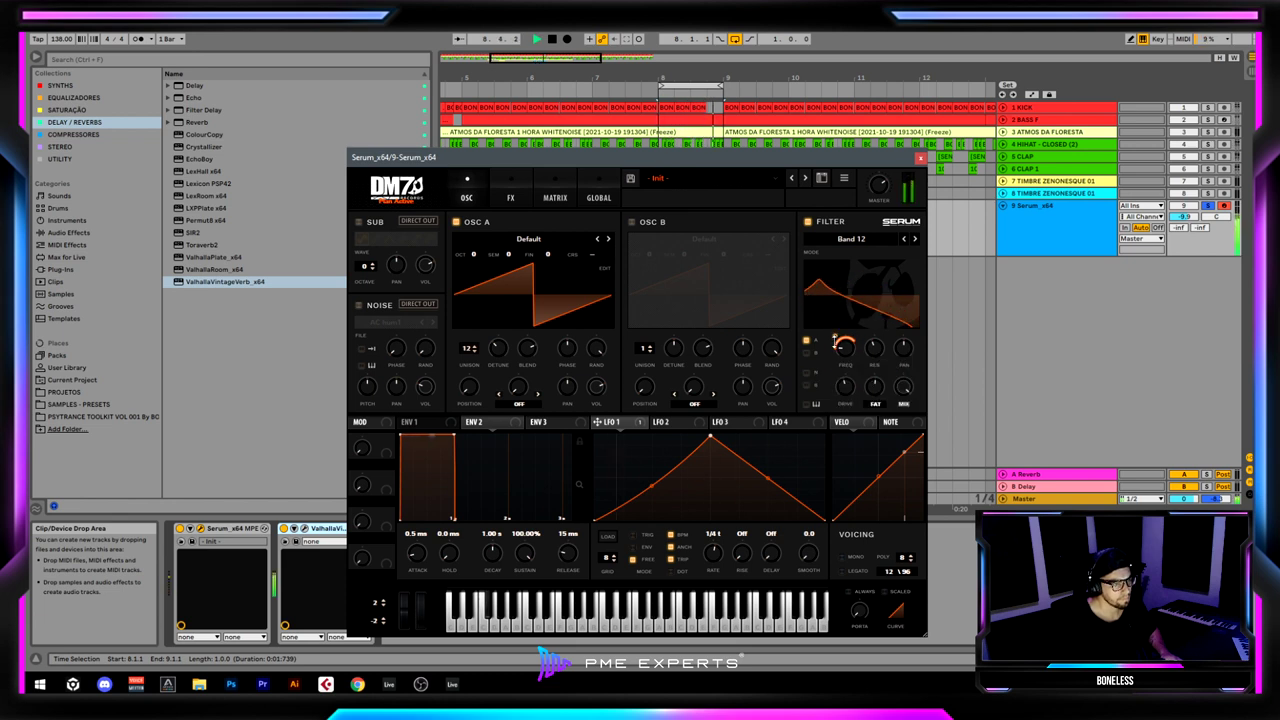
pyautogui.moveTo(843, 364)
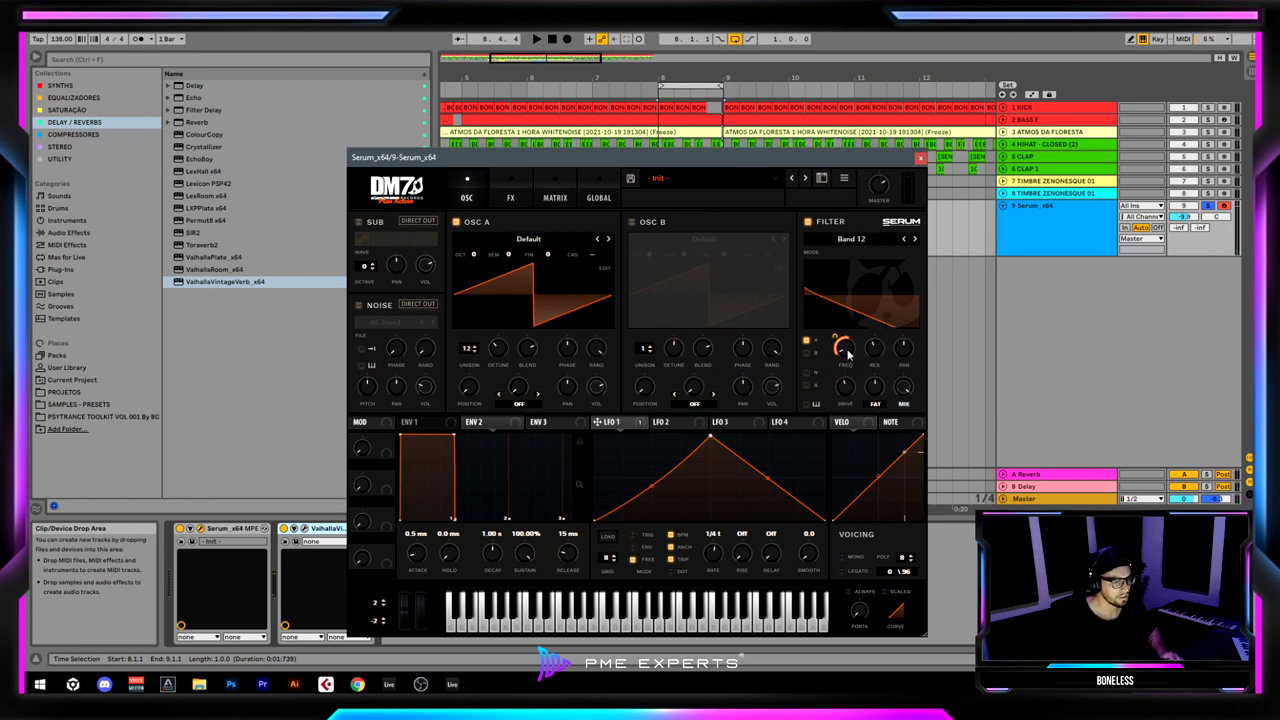
# Automate Serum's Fil Cutoff as a ramp rising to 0.37 over the clip from bar 8 to bar 9, and audition it.
pyautogui.click(920, 159)
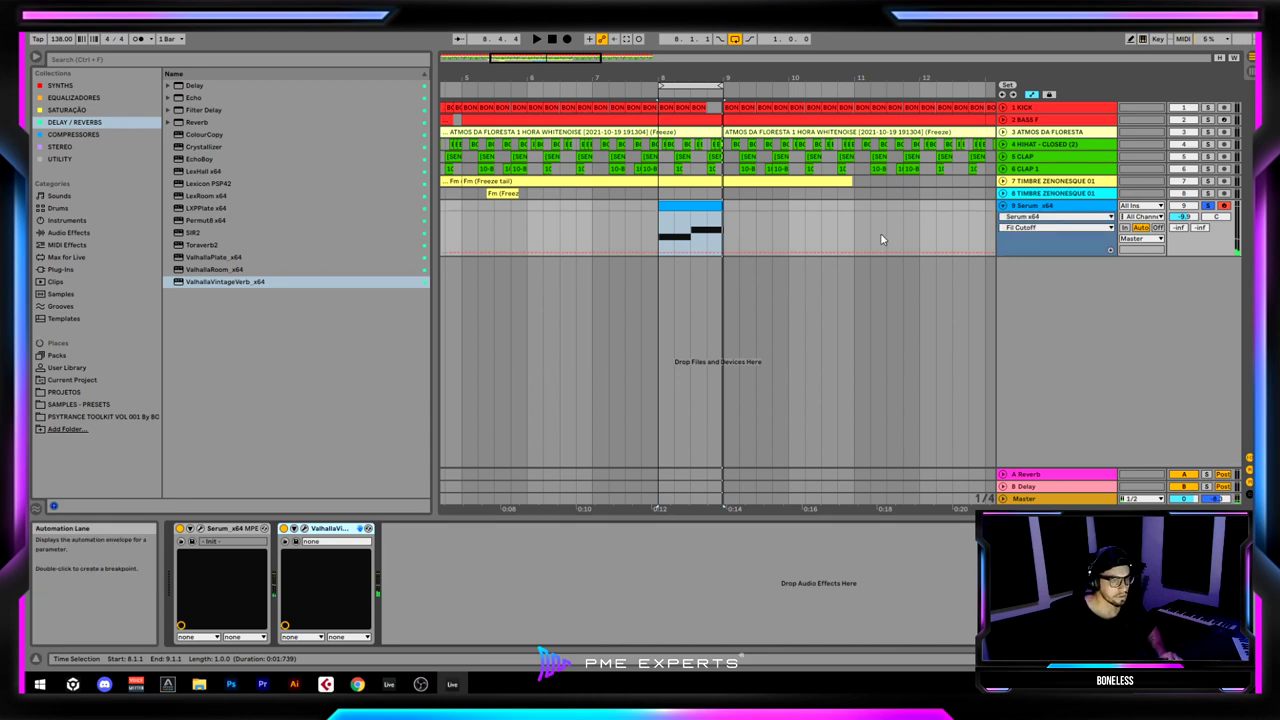
pyautogui.click(658, 253)
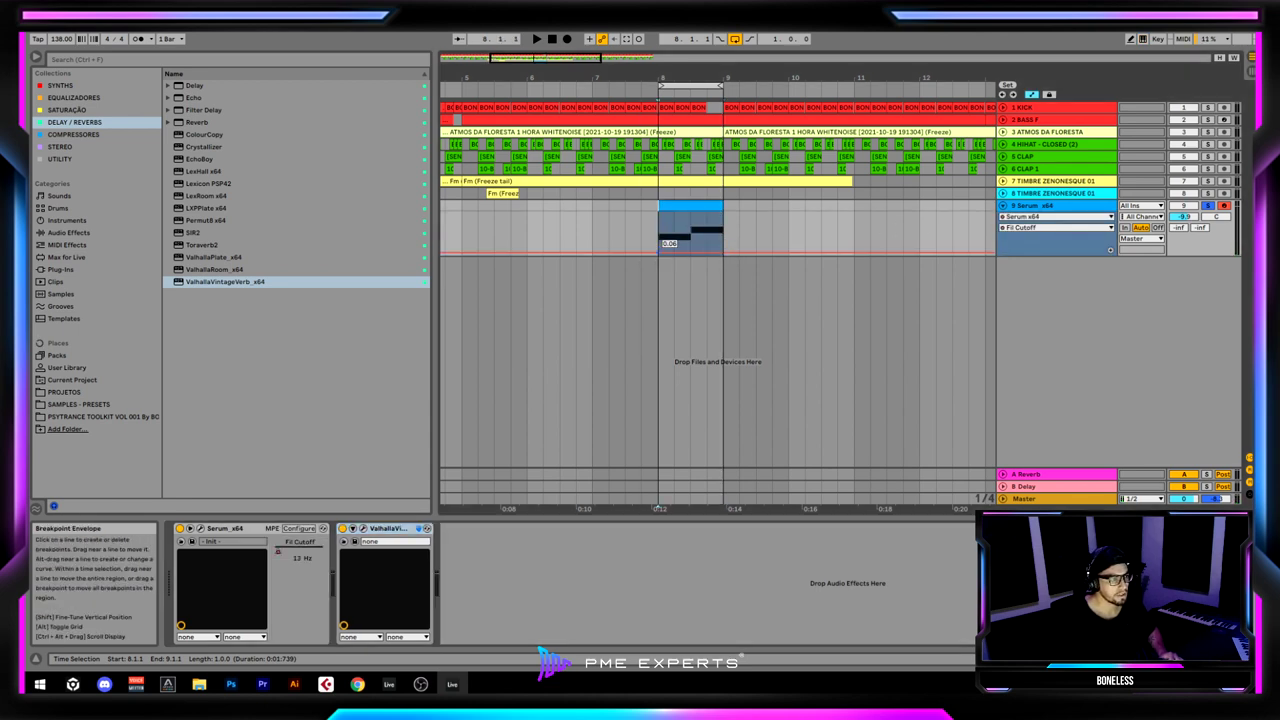
pyautogui.moveTo(723, 253); pyautogui.dragTo(723, 239)
pyautogui.press('space')
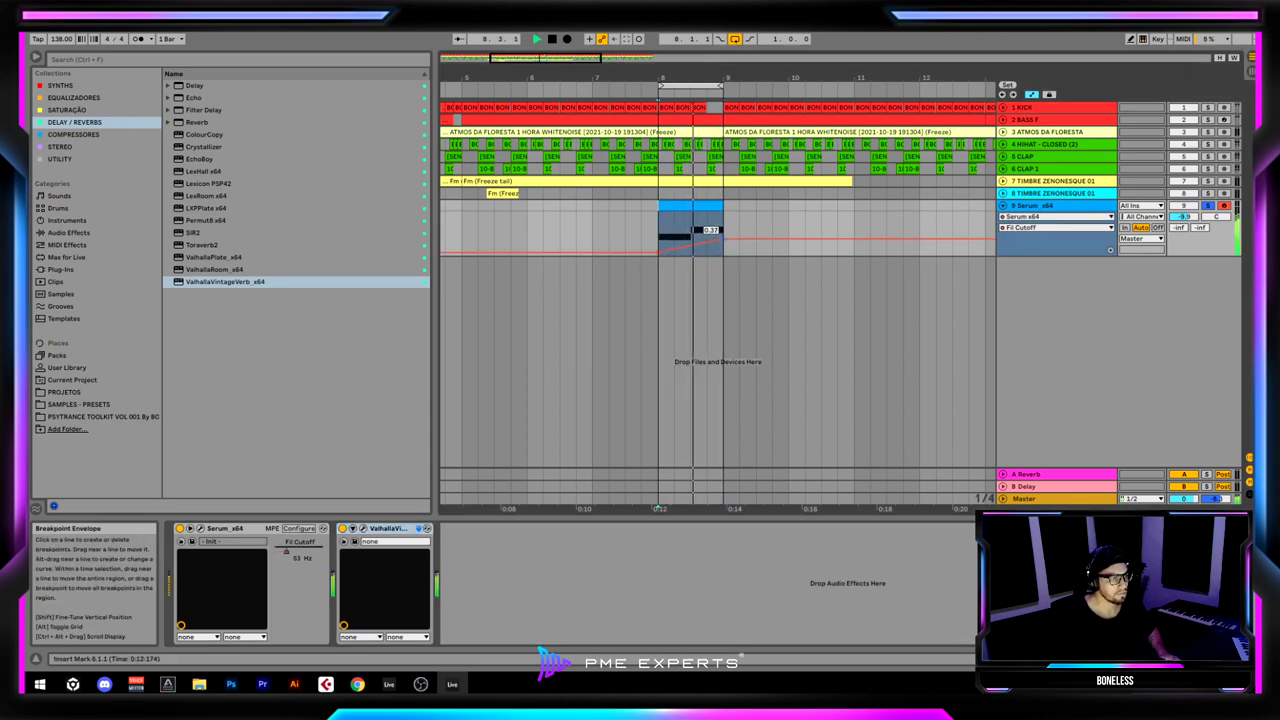
pyautogui.press('space')
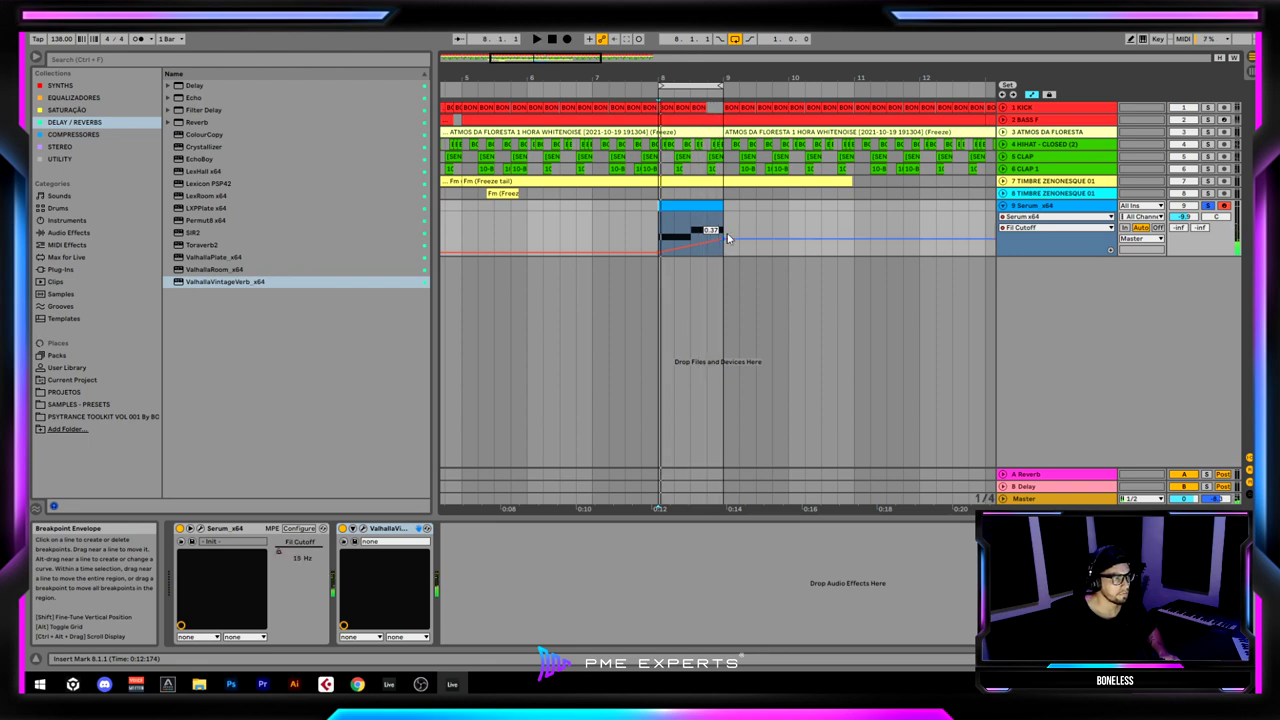
# Bend the Fil Cutoff automation ramp downward into a curve and listen to the loop.
pyautogui.moveTo(698, 239); pyautogui.dragTo(697, 245)
pyautogui.press('space')
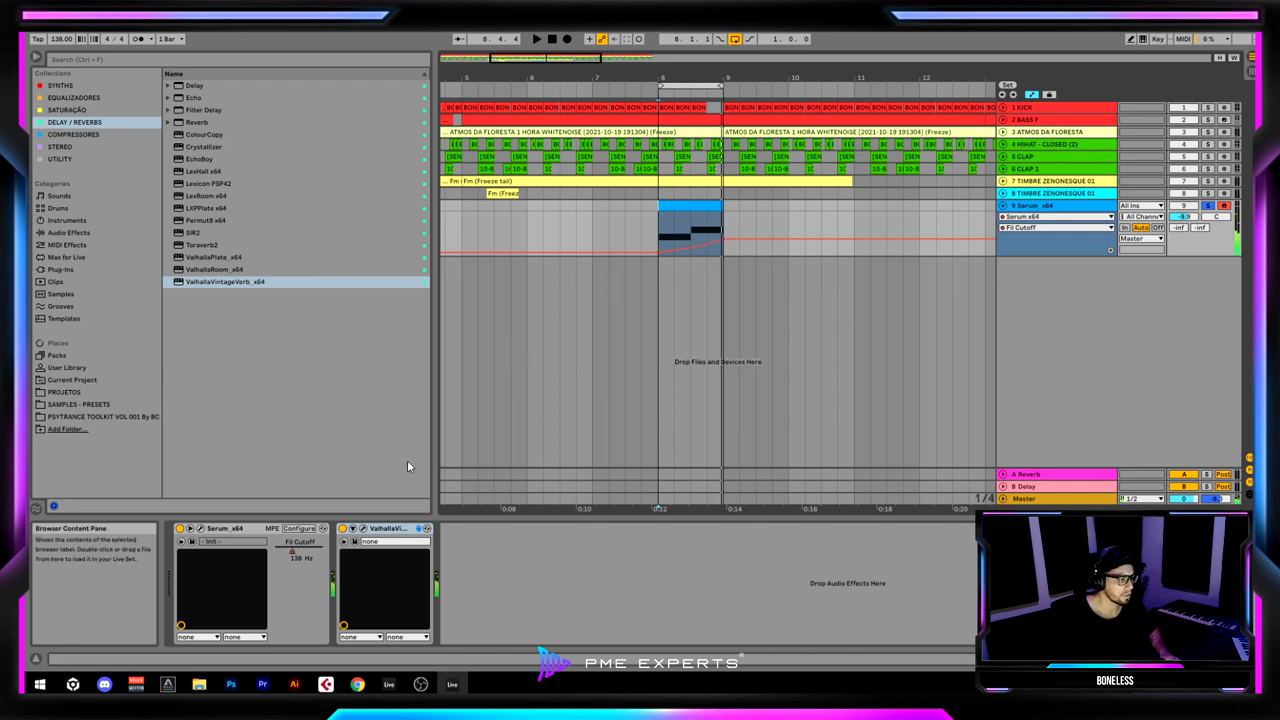
pyautogui.click(674, 207)
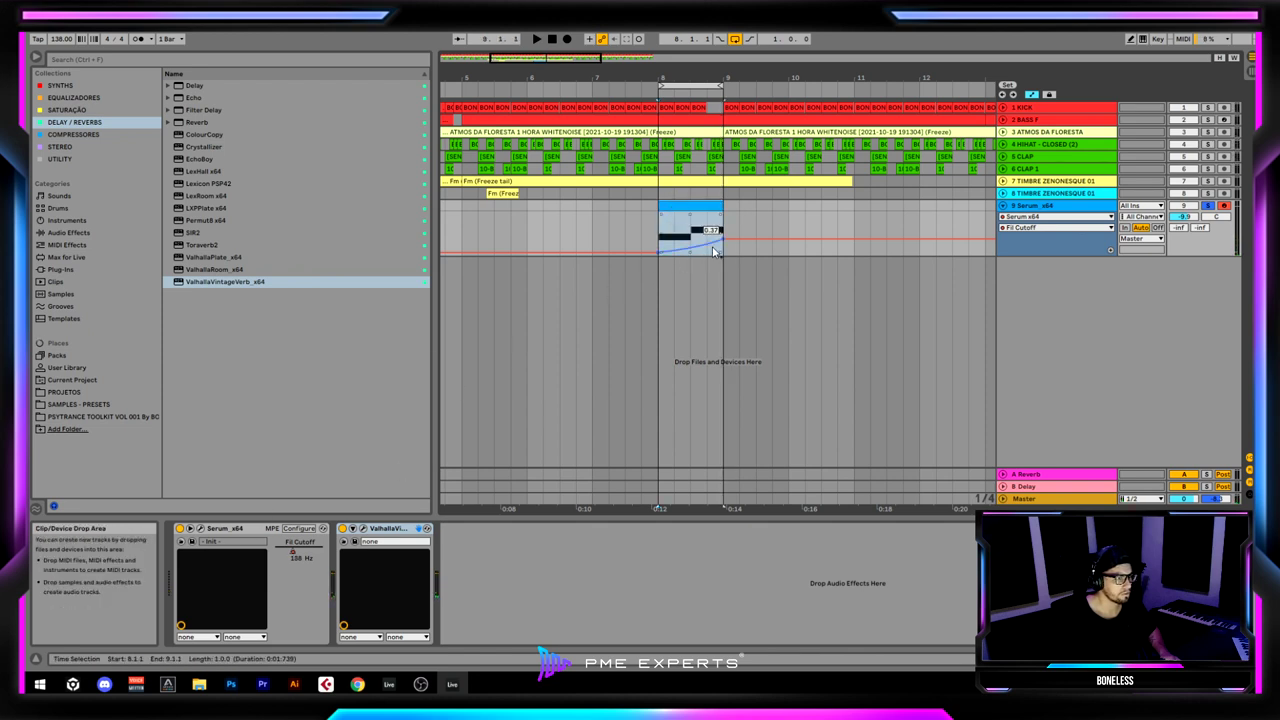
# Reopen Serum, readjust the filter cutoff and LFO 1's cutoff modulation depth during playback, and re-enable the overridden automation.
pyautogui.click(202, 529)
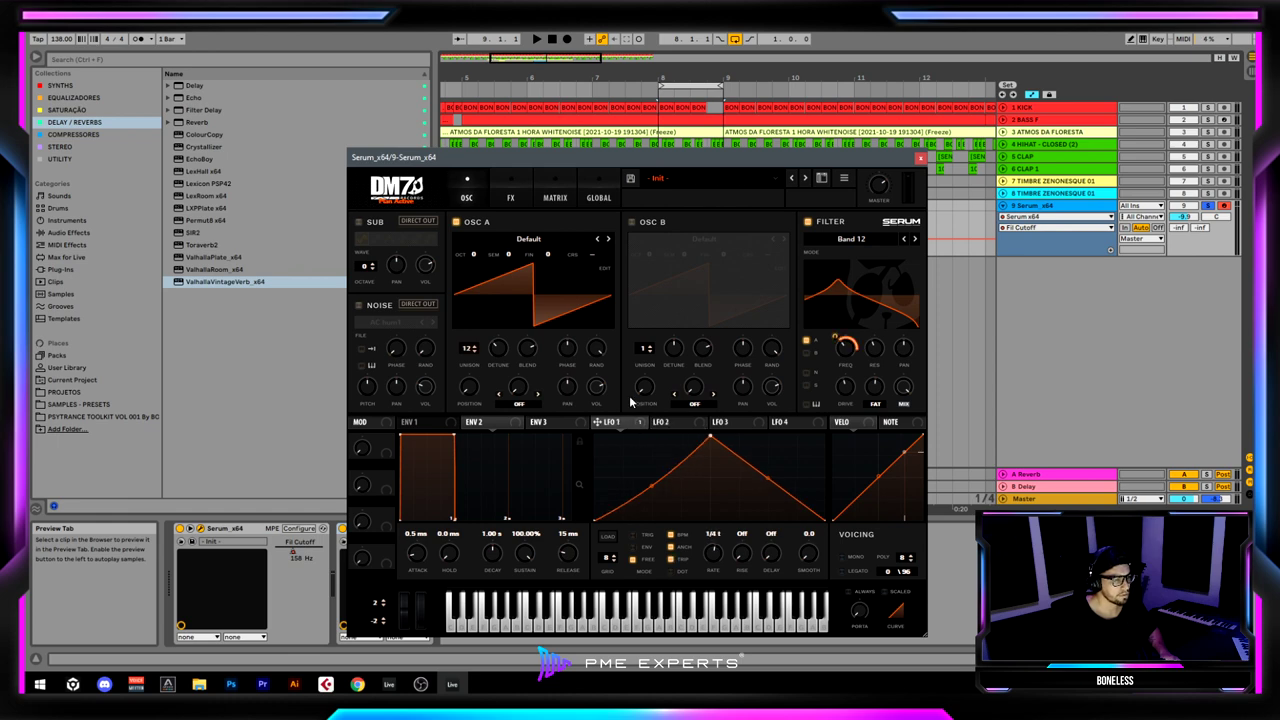
pyautogui.moveTo(706, 160); pyautogui.dragTo(646, 157)
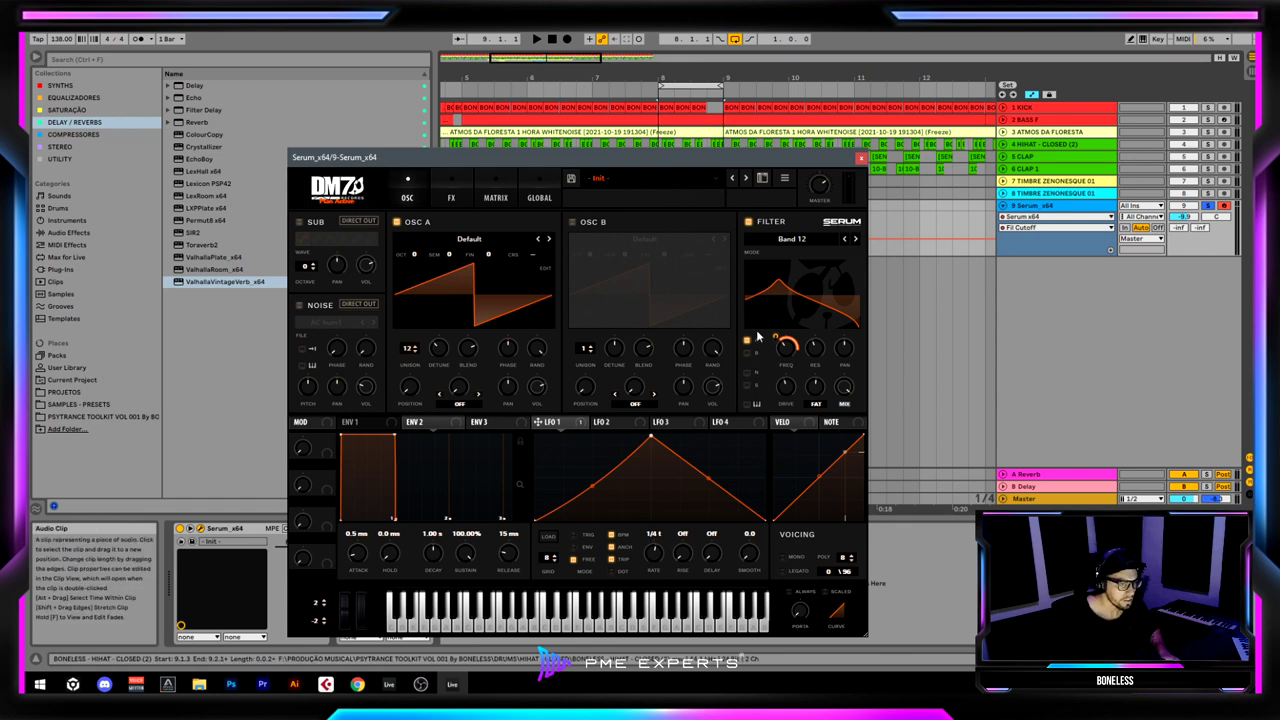
pyautogui.moveTo(790, 355); pyautogui.dragTo(783, 393)
pyautogui.press('space')
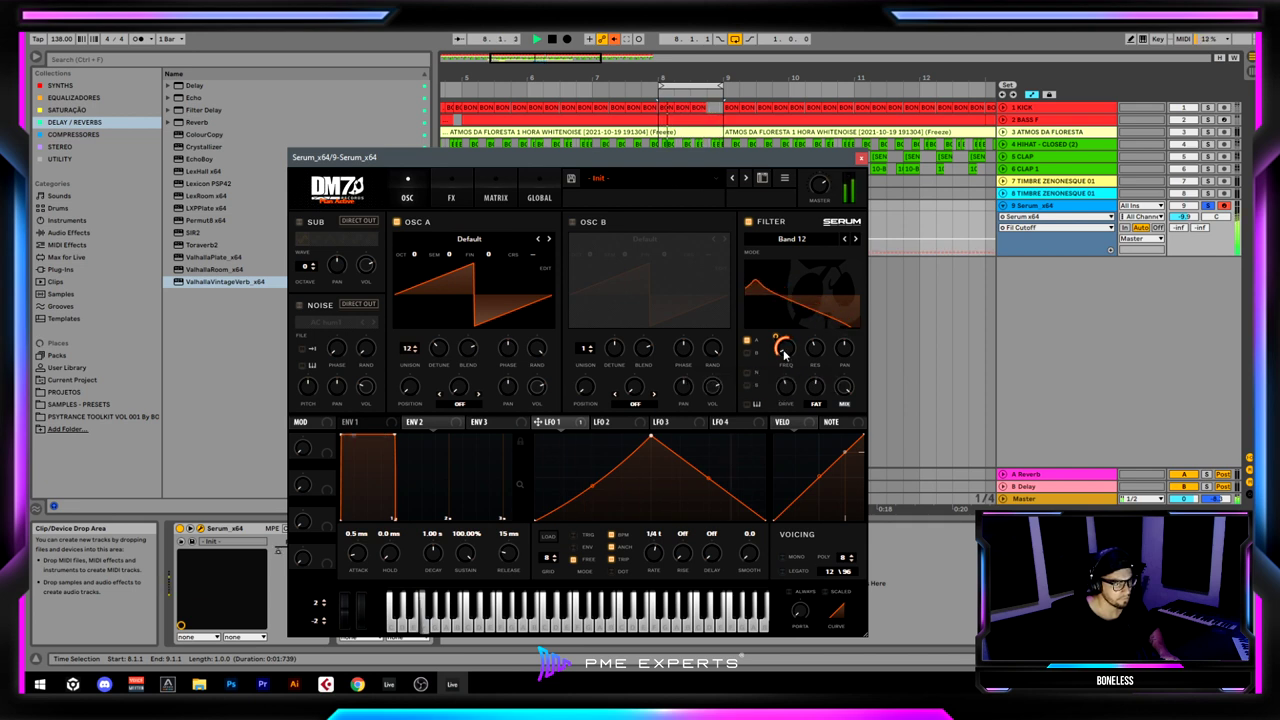
pyautogui.moveTo(776, 339); pyautogui.dragTo(778, 332)
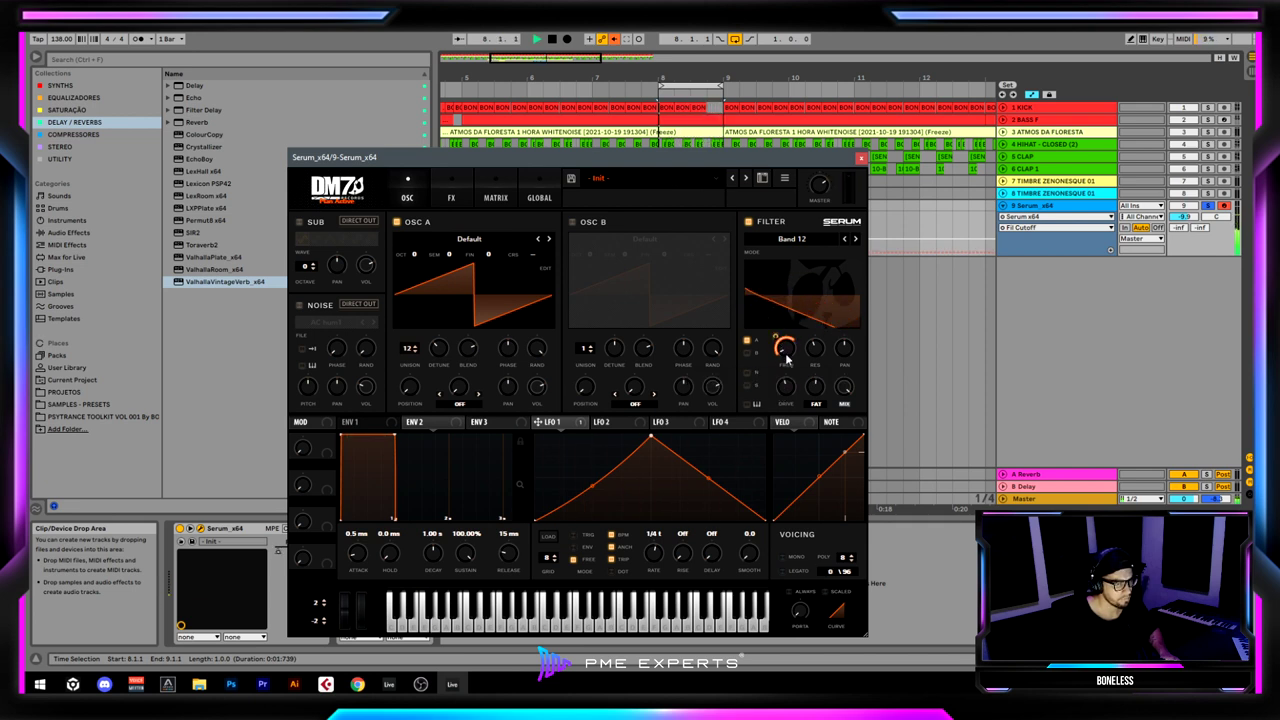
pyautogui.click(614, 42)
pyautogui.moveTo(776, 340); pyautogui.dragTo(778, 338)
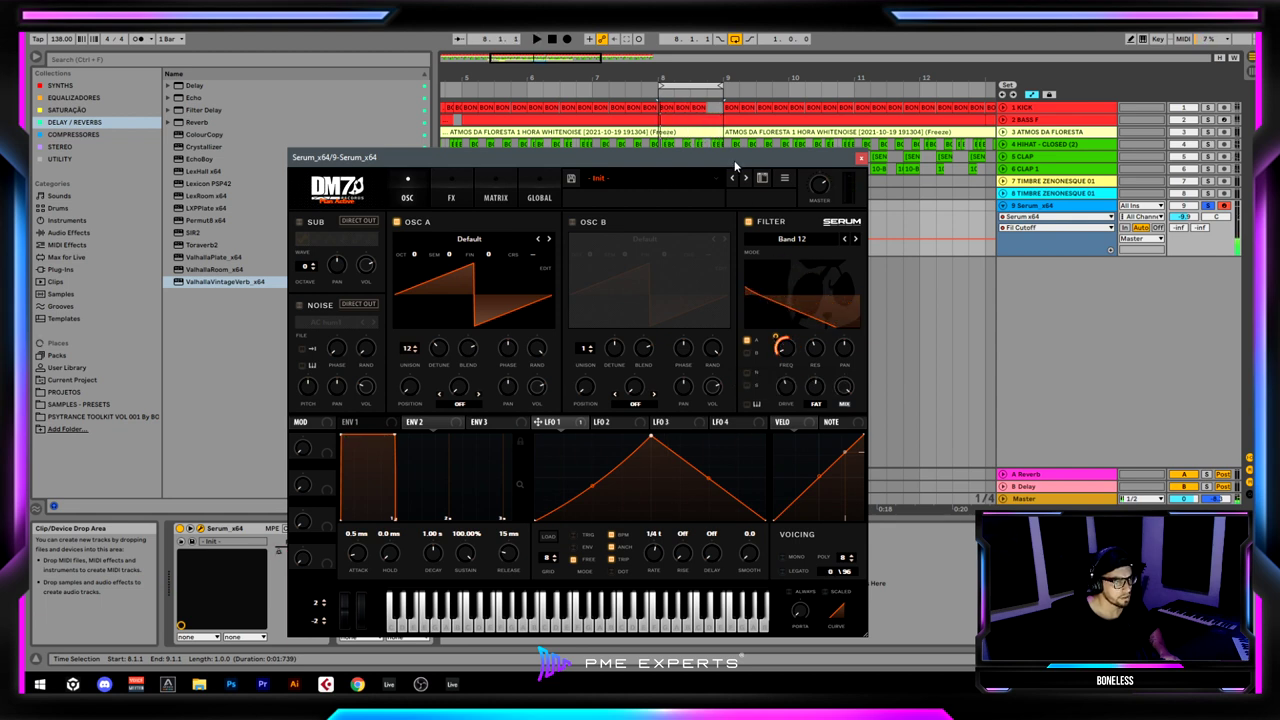
# Override the filter cutoff manually, re-enable its automation, and play the clip to check the filter sweep.
pyautogui.moveTo(735, 165); pyautogui.dragTo(775, 279)
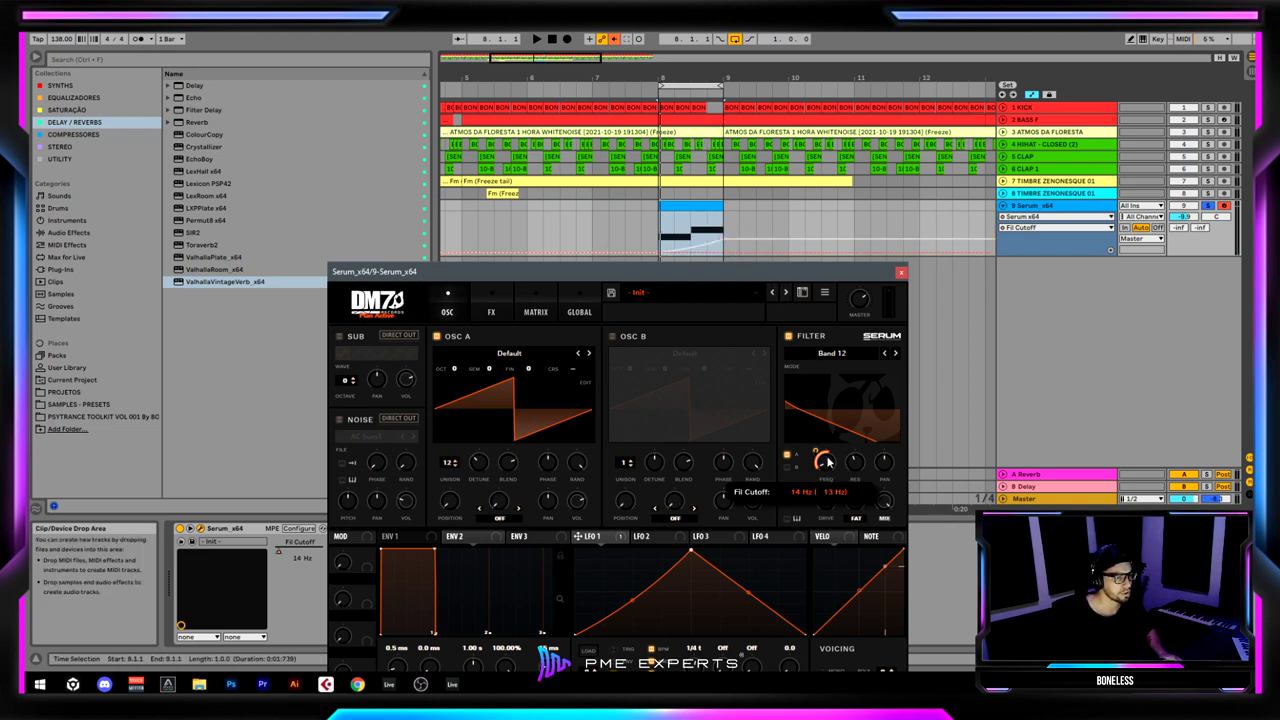
pyautogui.click(614, 38)
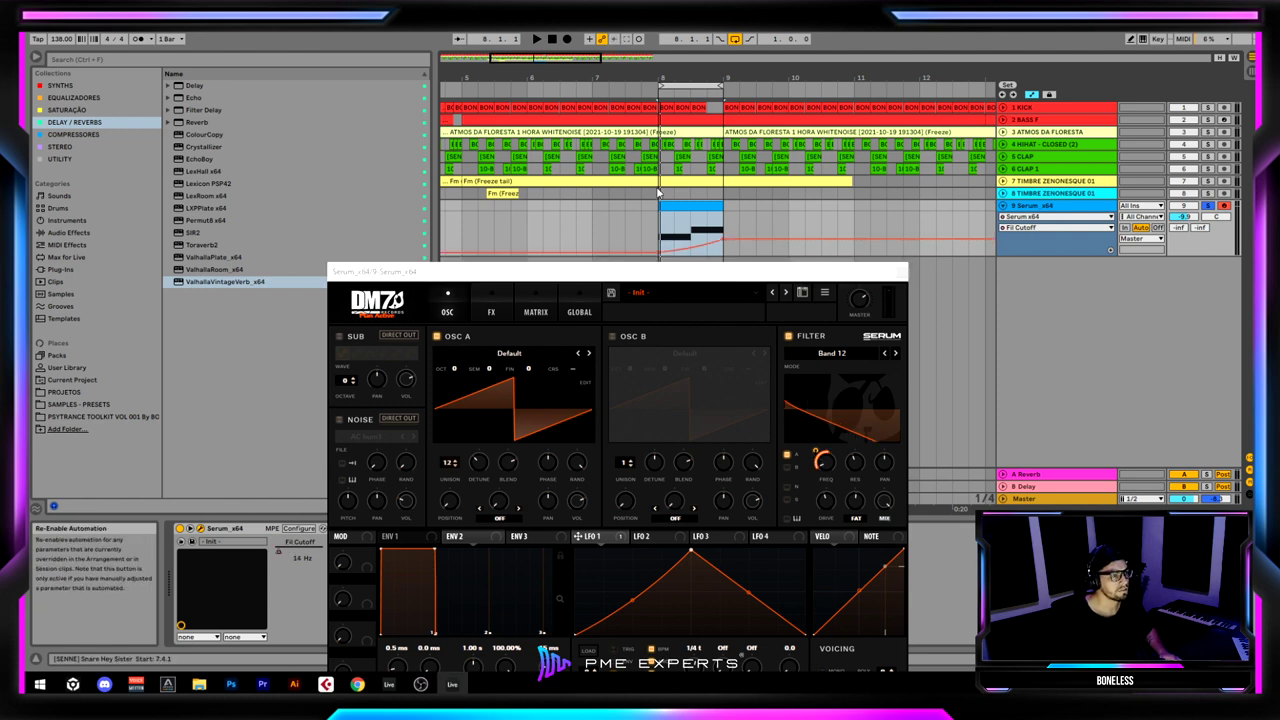
pyautogui.click(657, 216)
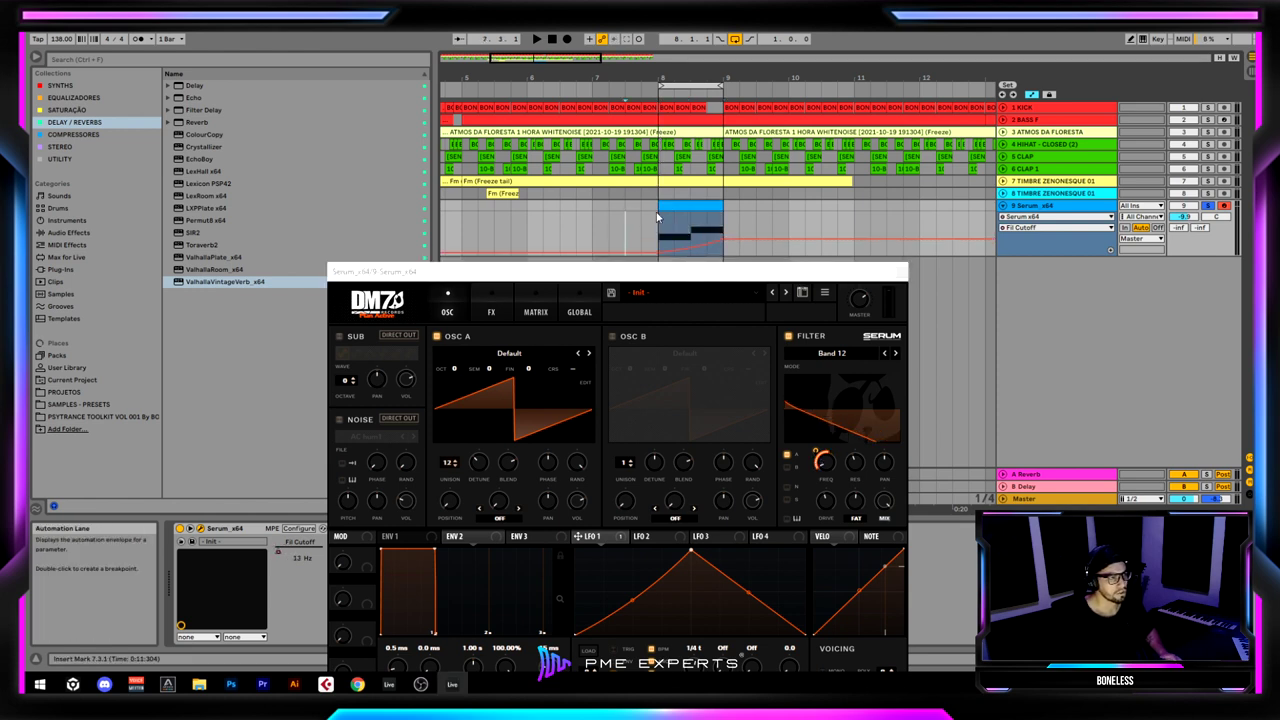
pyautogui.press('space')
pyautogui.moveTo(646, 268); pyautogui.dragTo(556, 130)
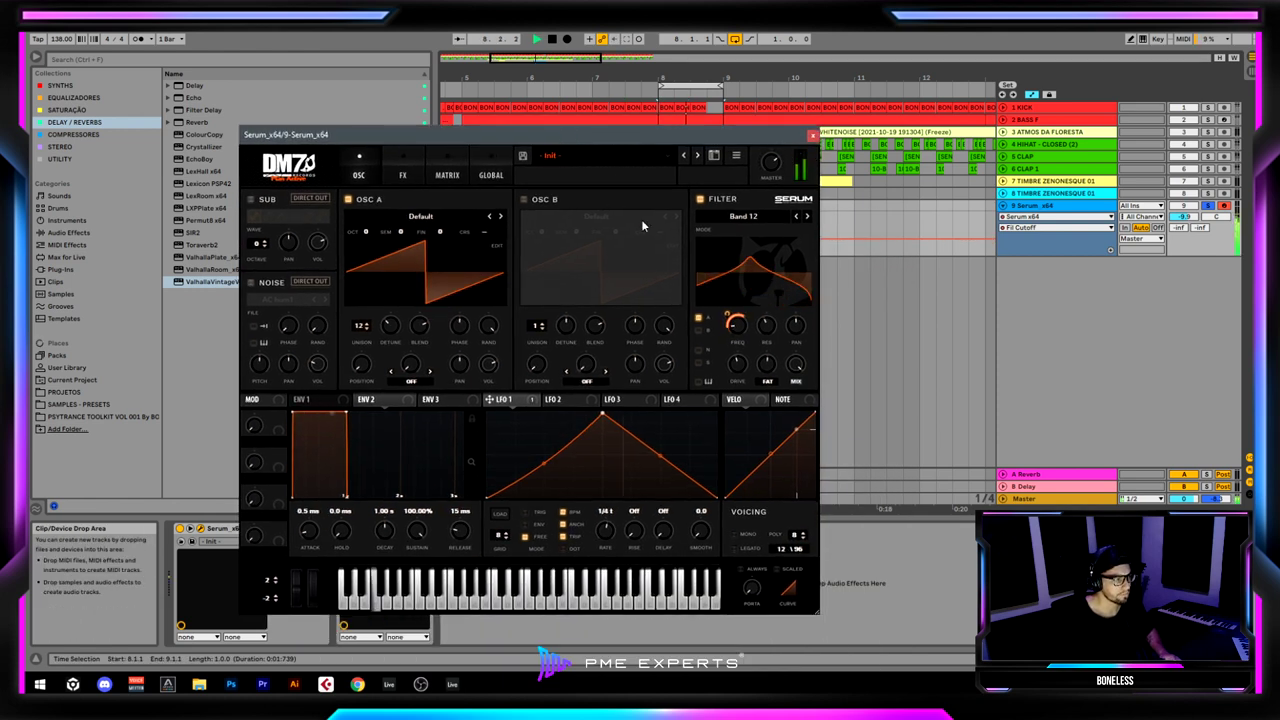
pyautogui.press('space')
# Enable the Hyper/Dimension effect in Serum, set the Dimension mix to about 11%, and audition it briefly.
pyautogui.click(403, 176)
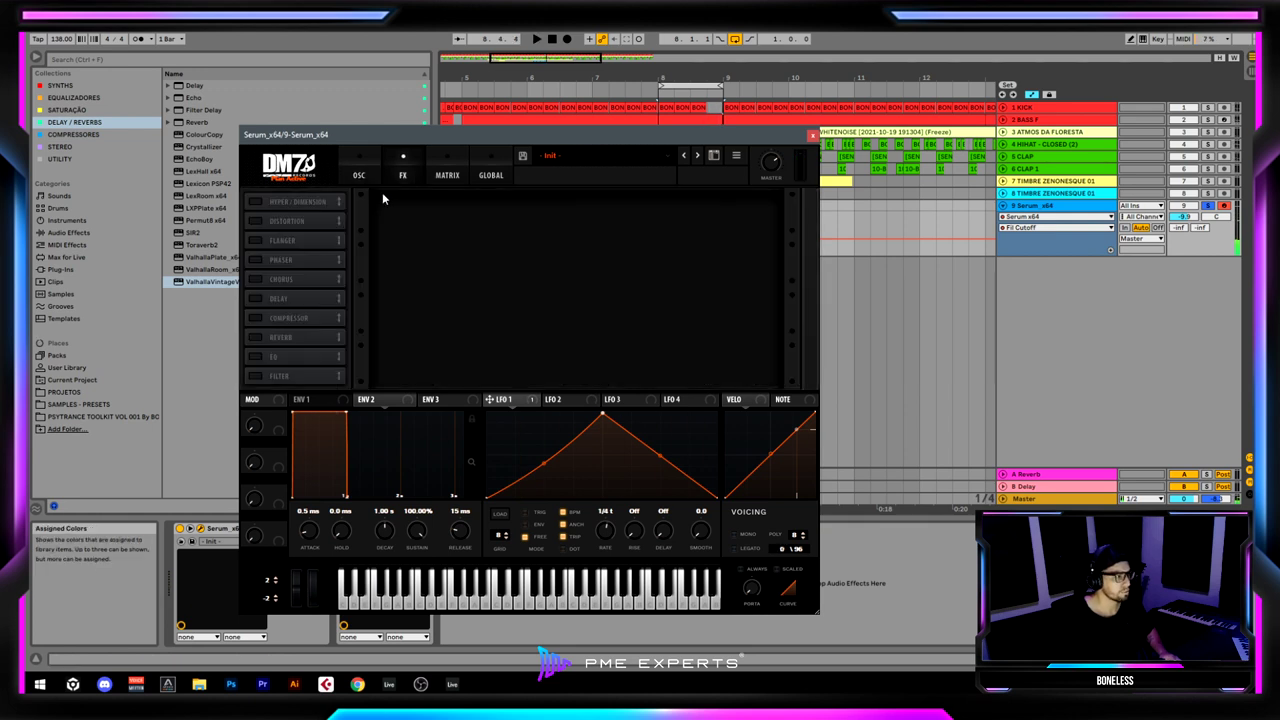
pyautogui.click(252, 204)
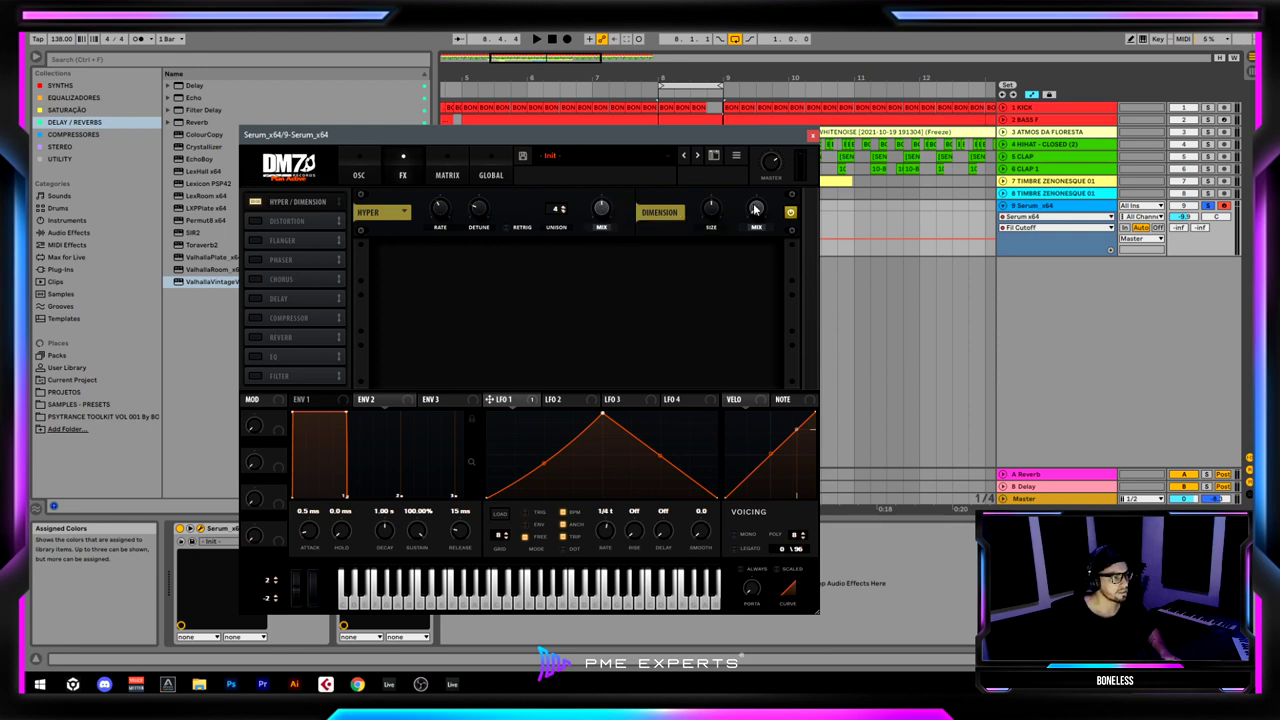
pyautogui.moveTo(752, 209); pyautogui.dragTo(766, 160)
pyautogui.press('space')
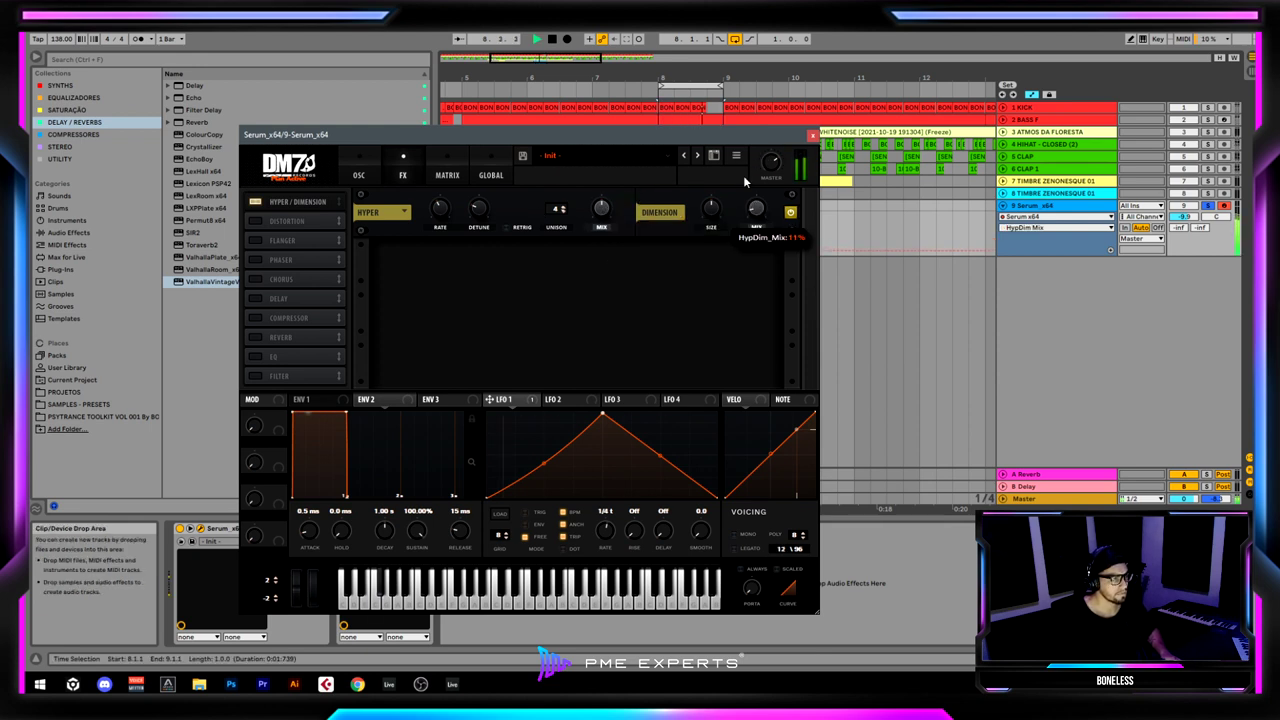
pyautogui.press('space')
# Set the Hyper unison to 7 voices and adjust the Hyper mix while the loop plays.
pyautogui.moveTo(603, 207); pyautogui.dragTo(597, 228)
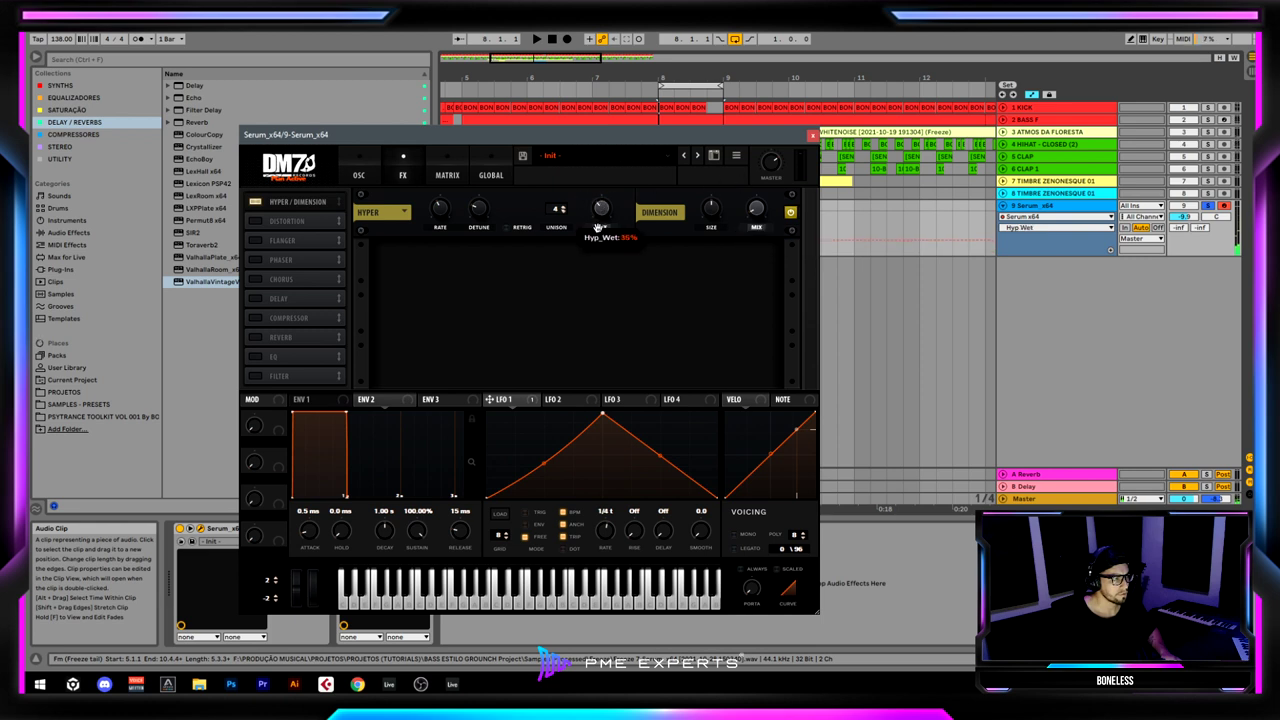
pyautogui.press('space')
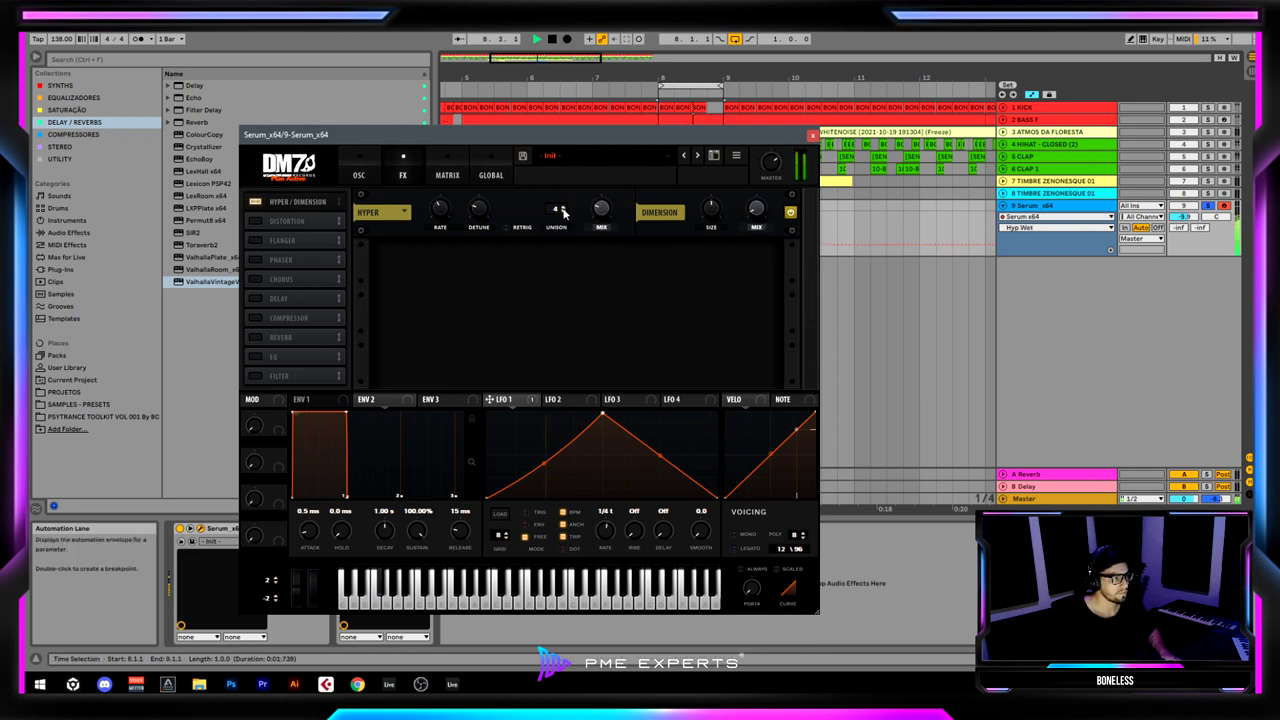
pyautogui.scroll(-1, 563, 211)
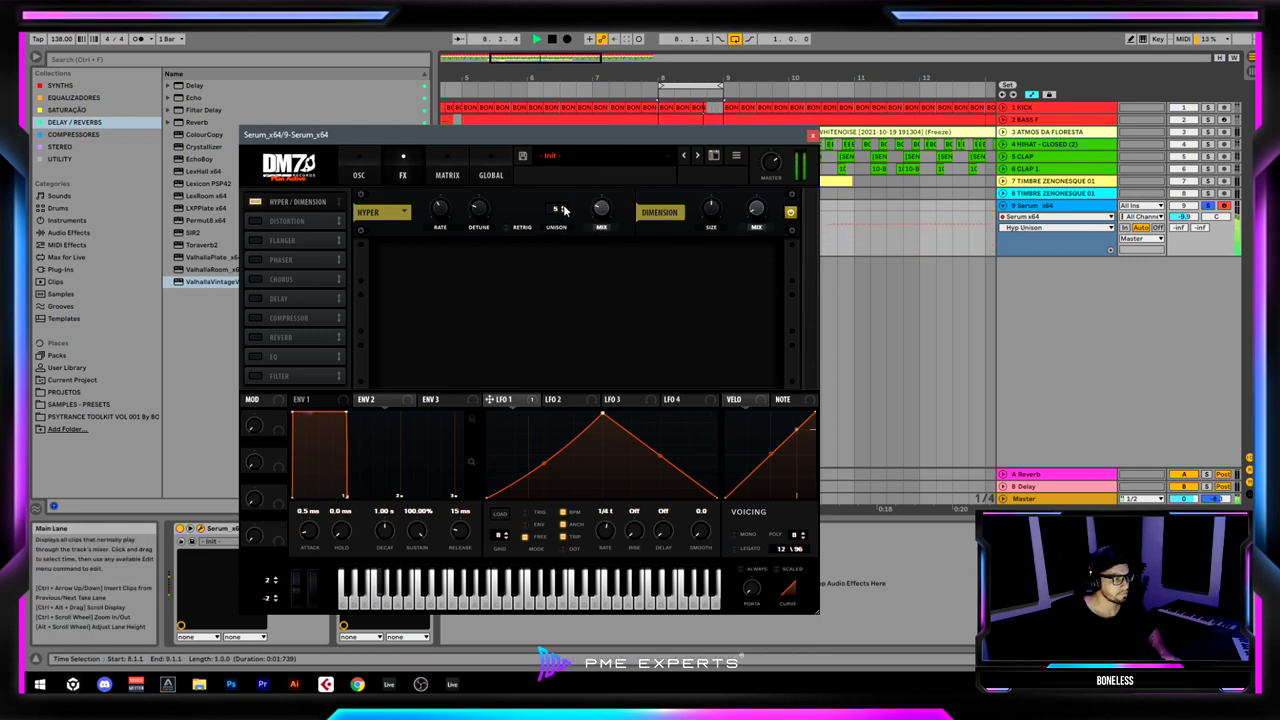
pyautogui.moveTo(600, 211); pyautogui.dragTo(600, 209)
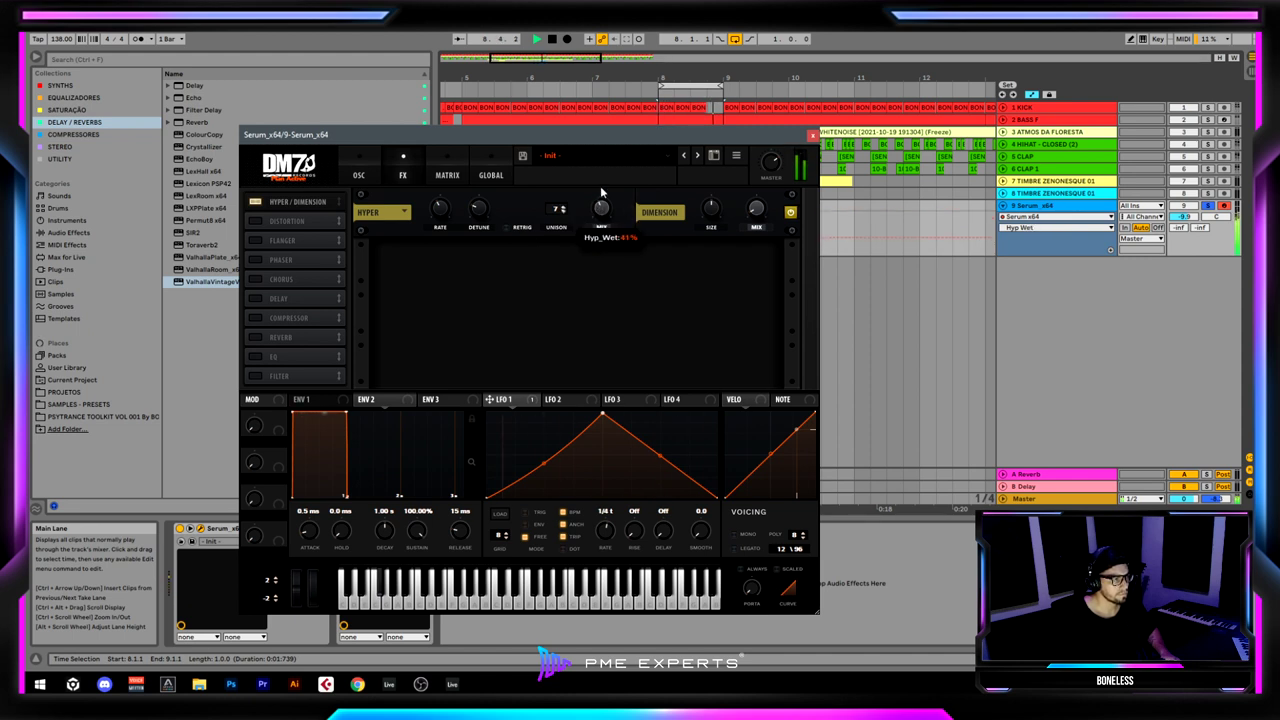
# Set the Dimension size to about 86%, readjust the Dimension mix, and listen to the loop.
pyautogui.click(711, 208)
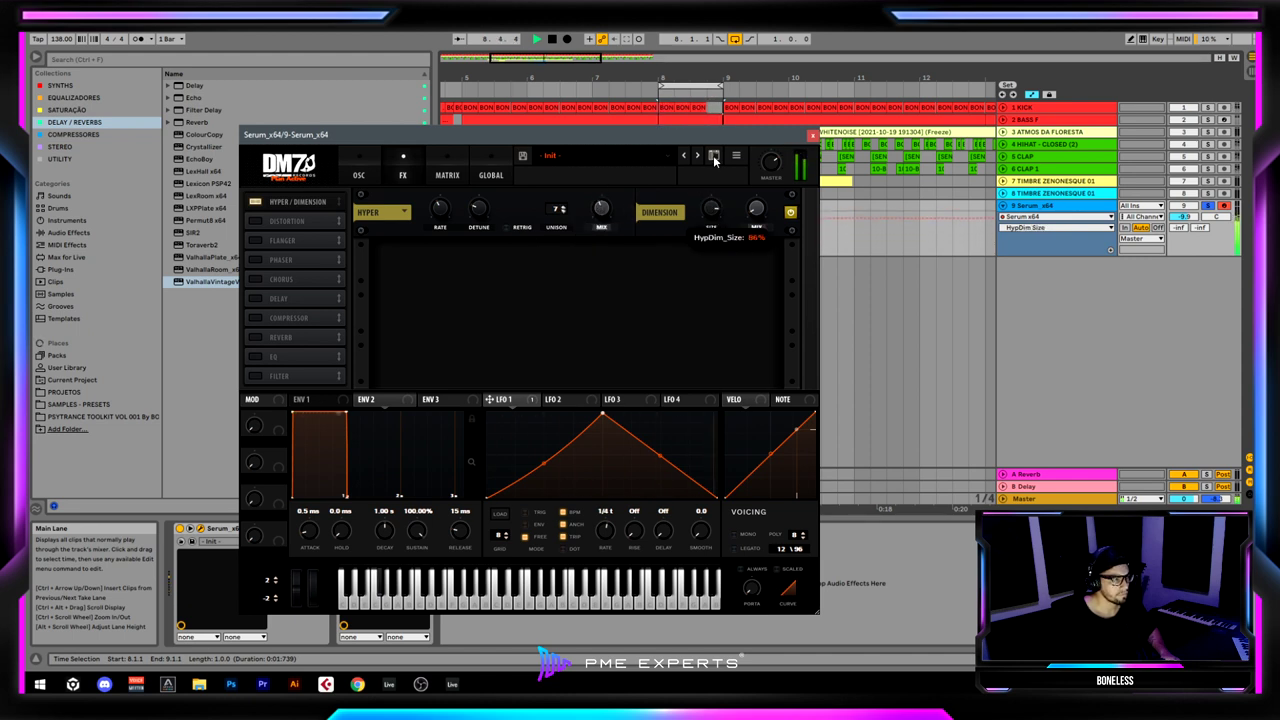
pyautogui.press('space')
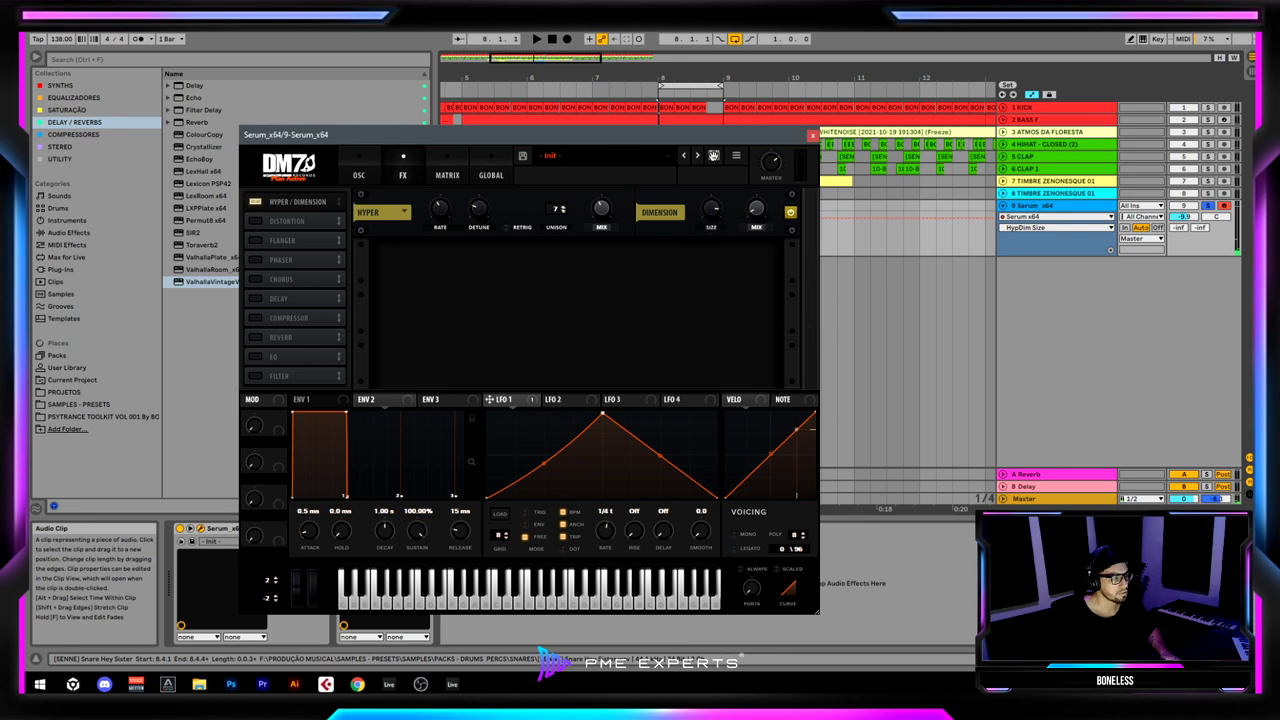
pyautogui.press('space')
pyautogui.click(757, 210)
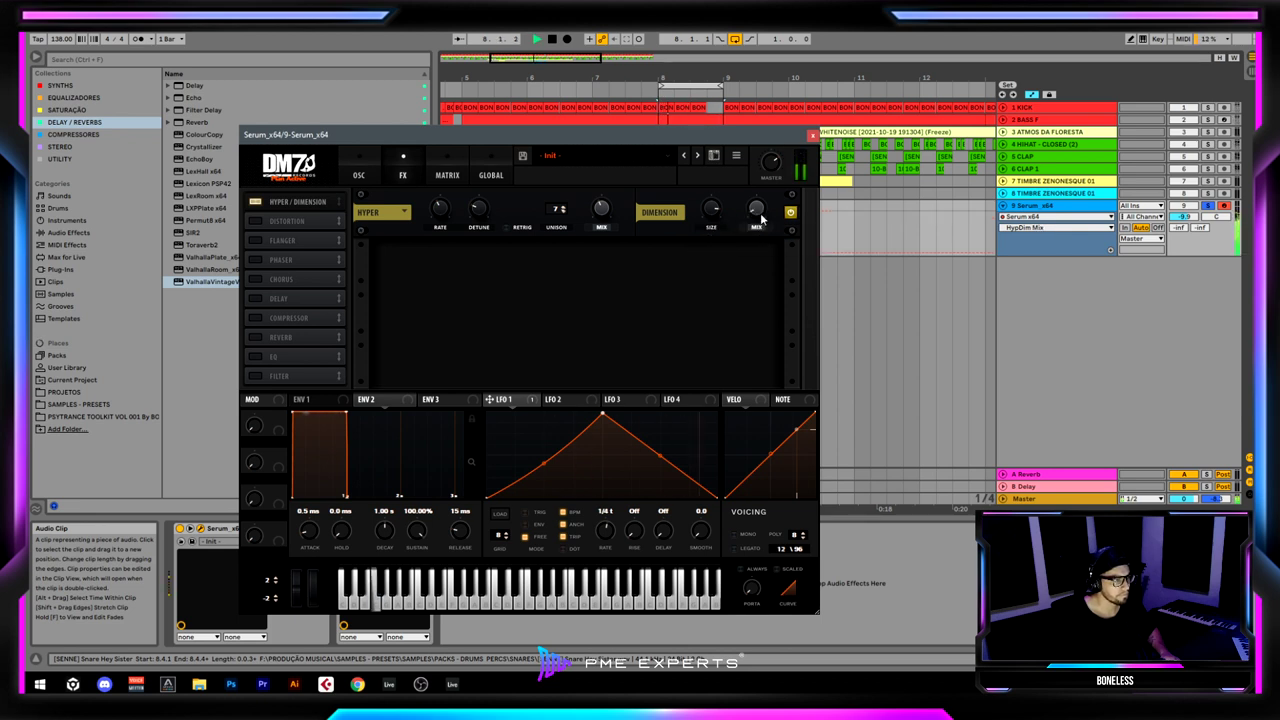
pyautogui.press('space')
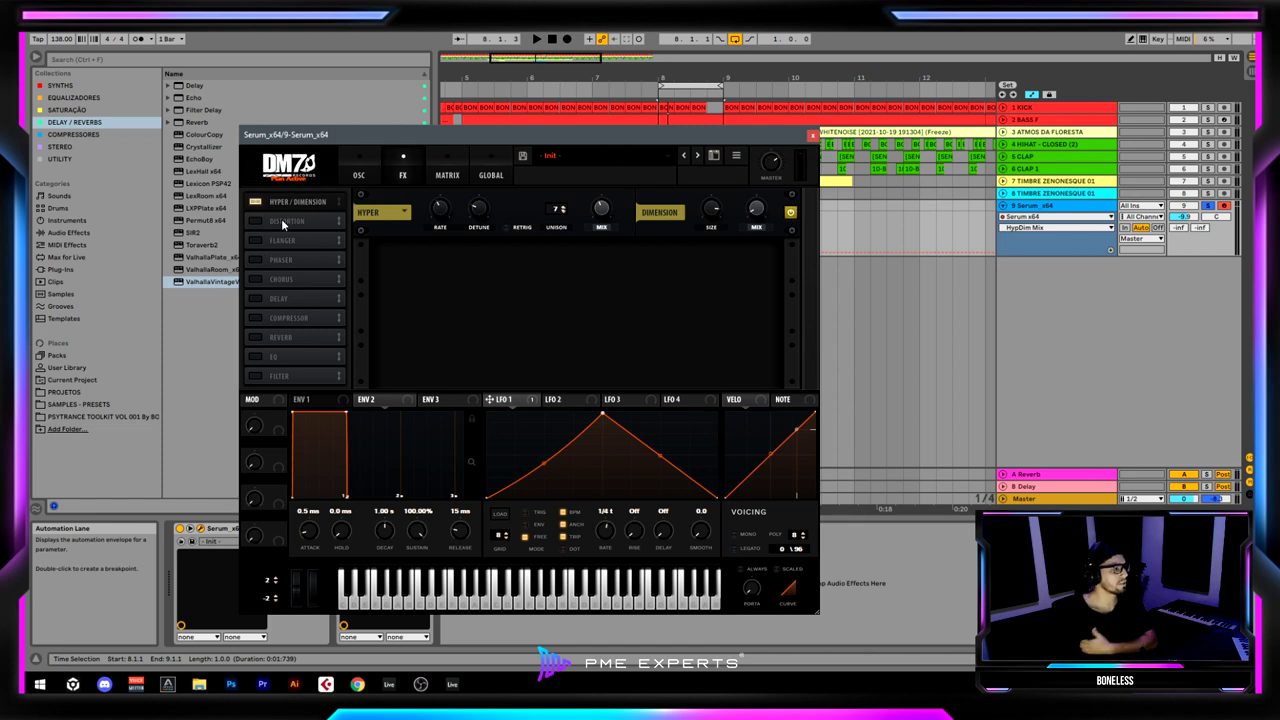
# Lower LFO 1's peak slightly and bend its rising segment inward during playback.
pyautogui.click(372, 178)
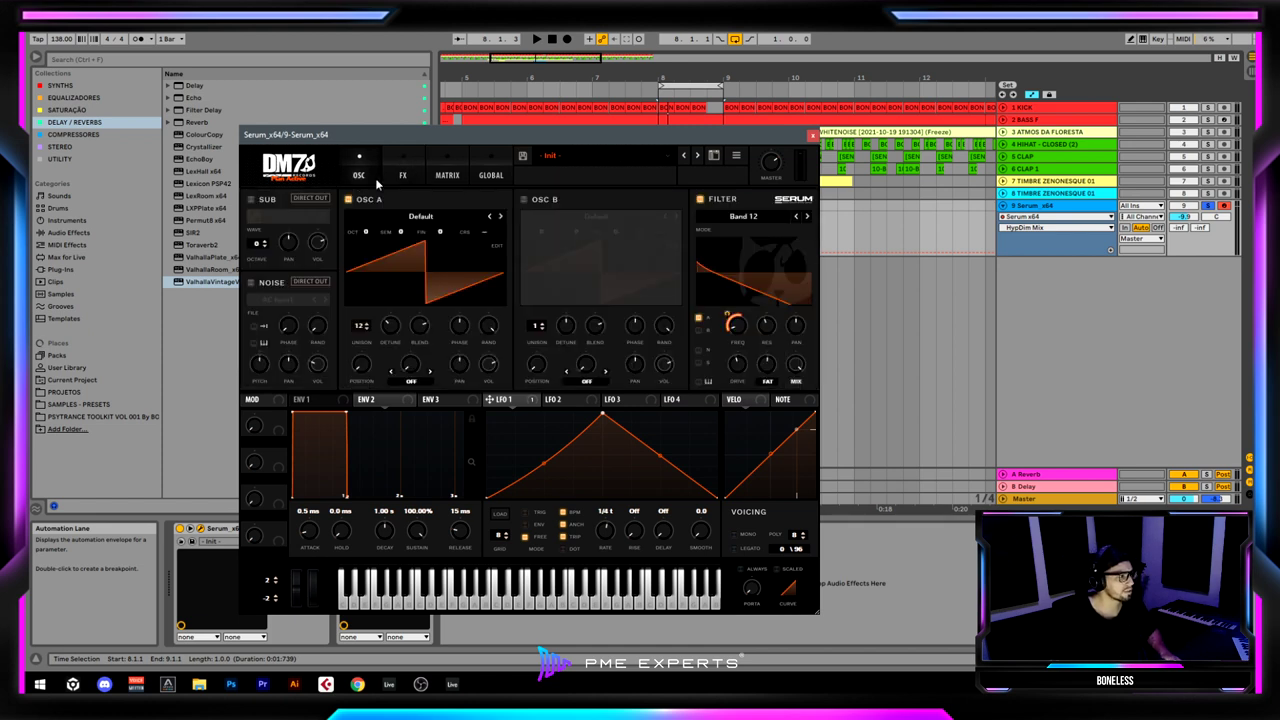
pyautogui.moveTo(601, 415)
pyautogui.mouseDown()
pyautogui.moveTo(600, 506)
pyautogui.moveTo(602, 399)
pyautogui.moveTo(600, 463)
pyautogui.moveTo(605, 418)
pyautogui.mouseUp()
pyautogui.press('space')
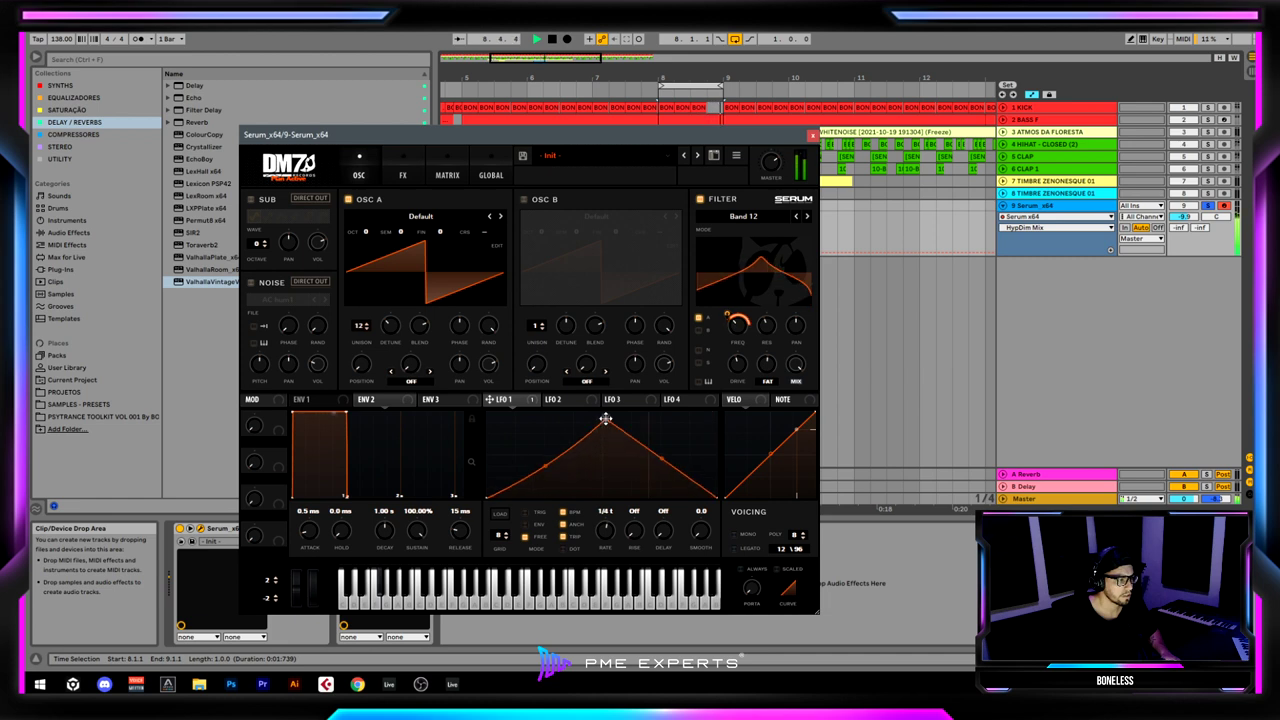
pyautogui.moveTo(543, 463); pyautogui.dragTo(549, 490)
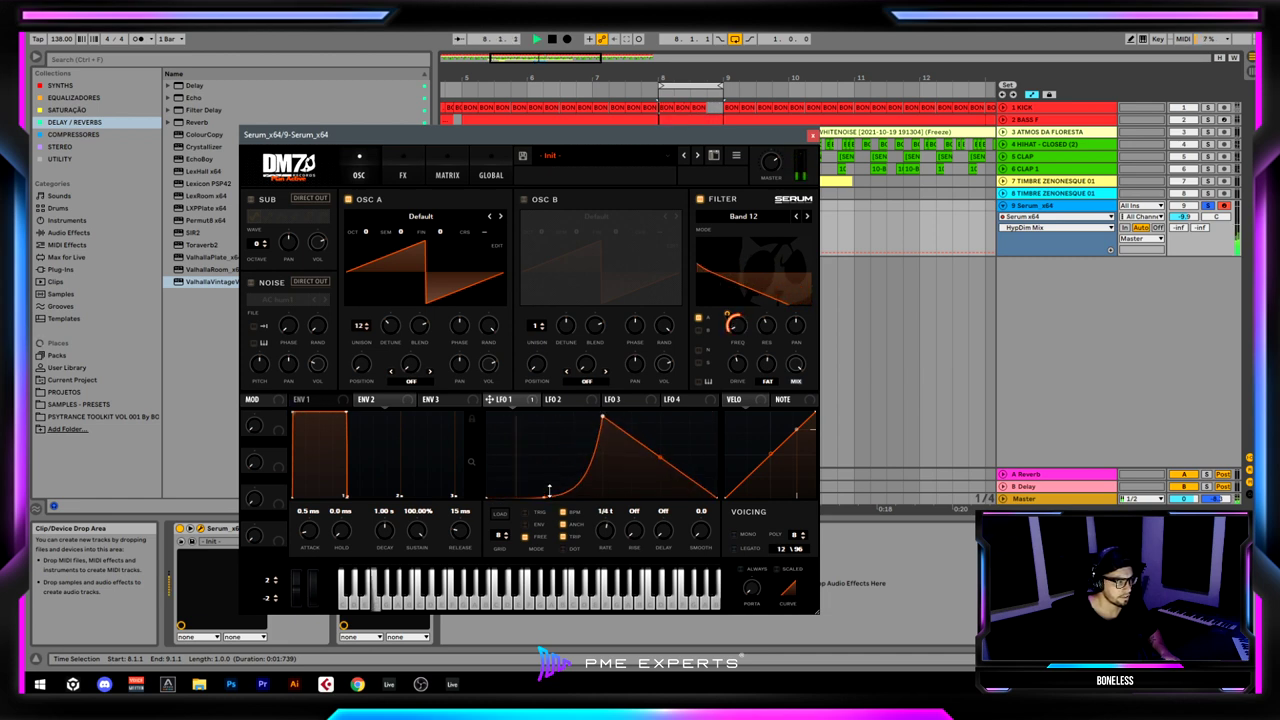
pyautogui.press('space')
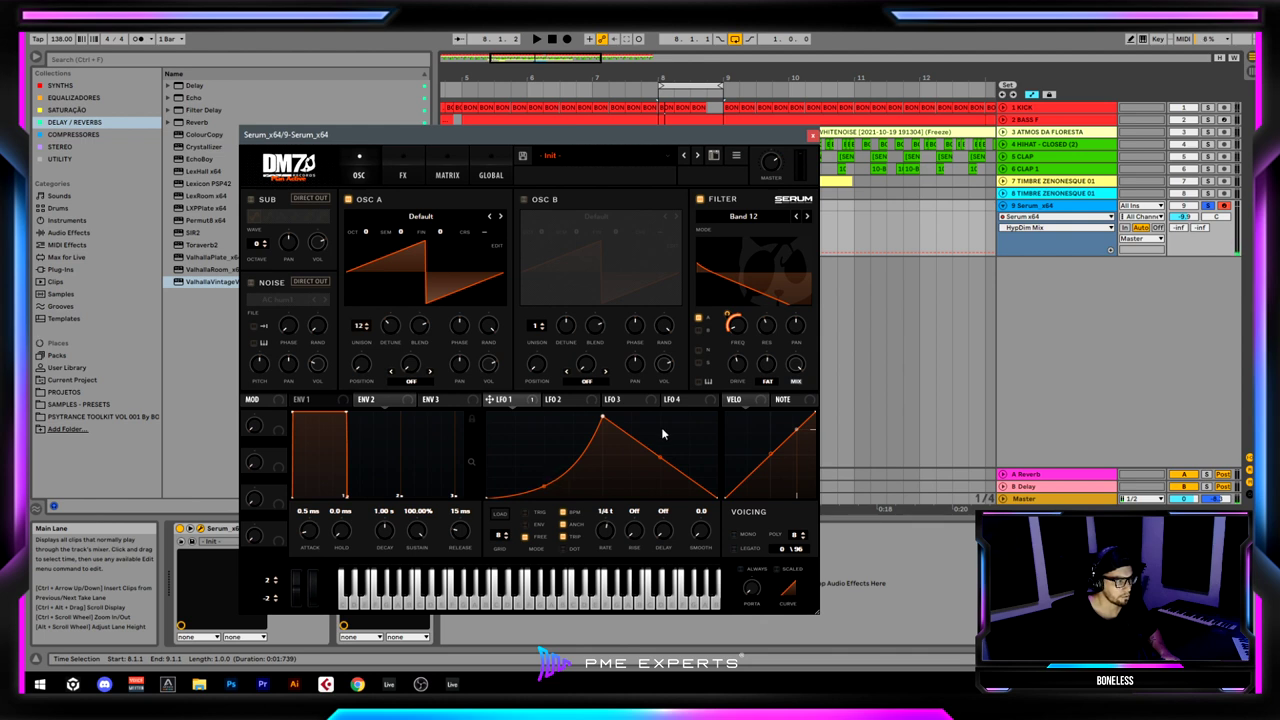
# During playback, curve LFO 1's falling segment slightly inward and bend its rising segment outward.
pyautogui.press('space')
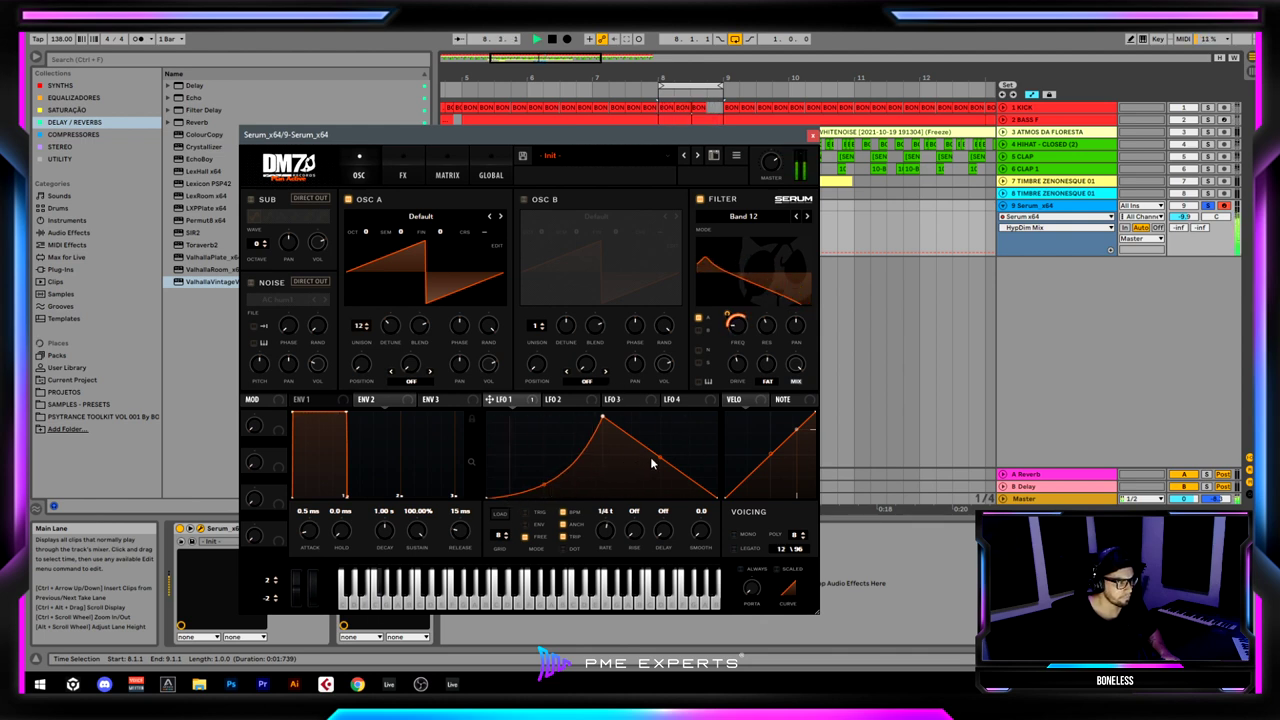
pyautogui.moveTo(651, 461)
pyautogui.mouseDown()
pyautogui.moveTo(663, 421)
pyautogui.moveTo(655, 460)
pyautogui.mouseUp()
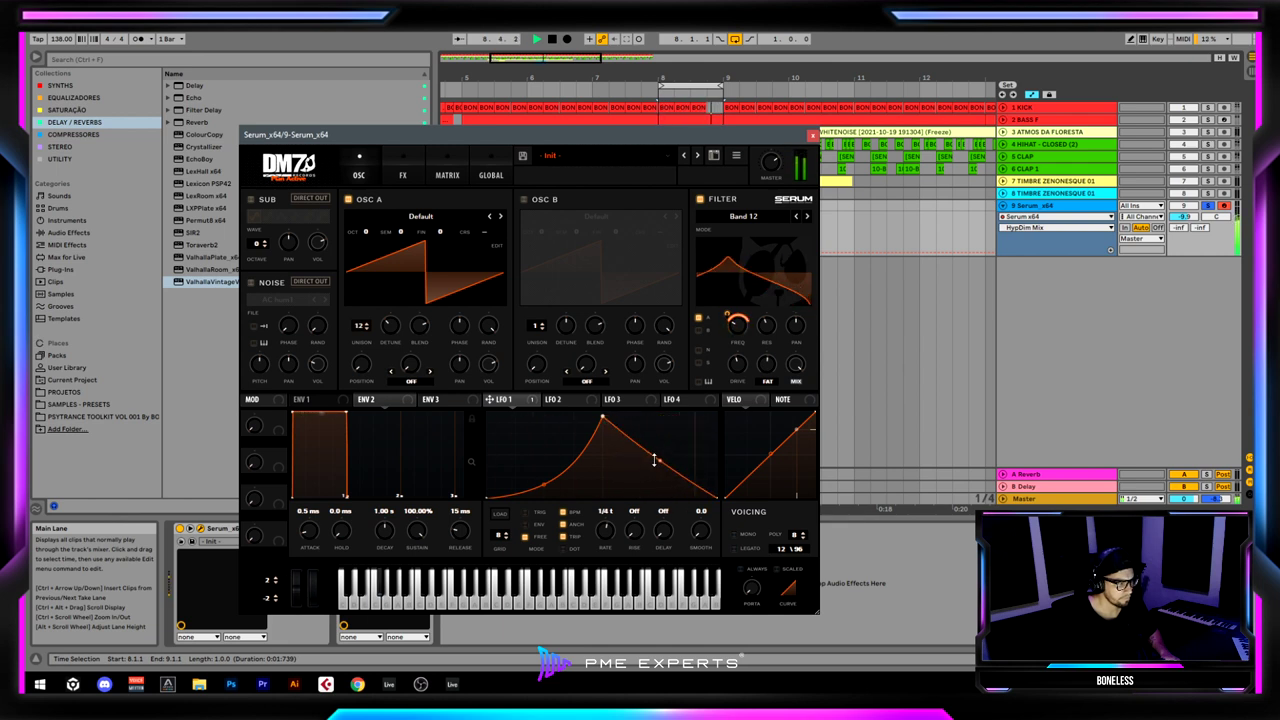
pyautogui.moveTo(550, 491)
pyautogui.mouseDown()
pyautogui.moveTo(552, 440)
pyautogui.moveTo(560, 473)
pyautogui.mouseUp()
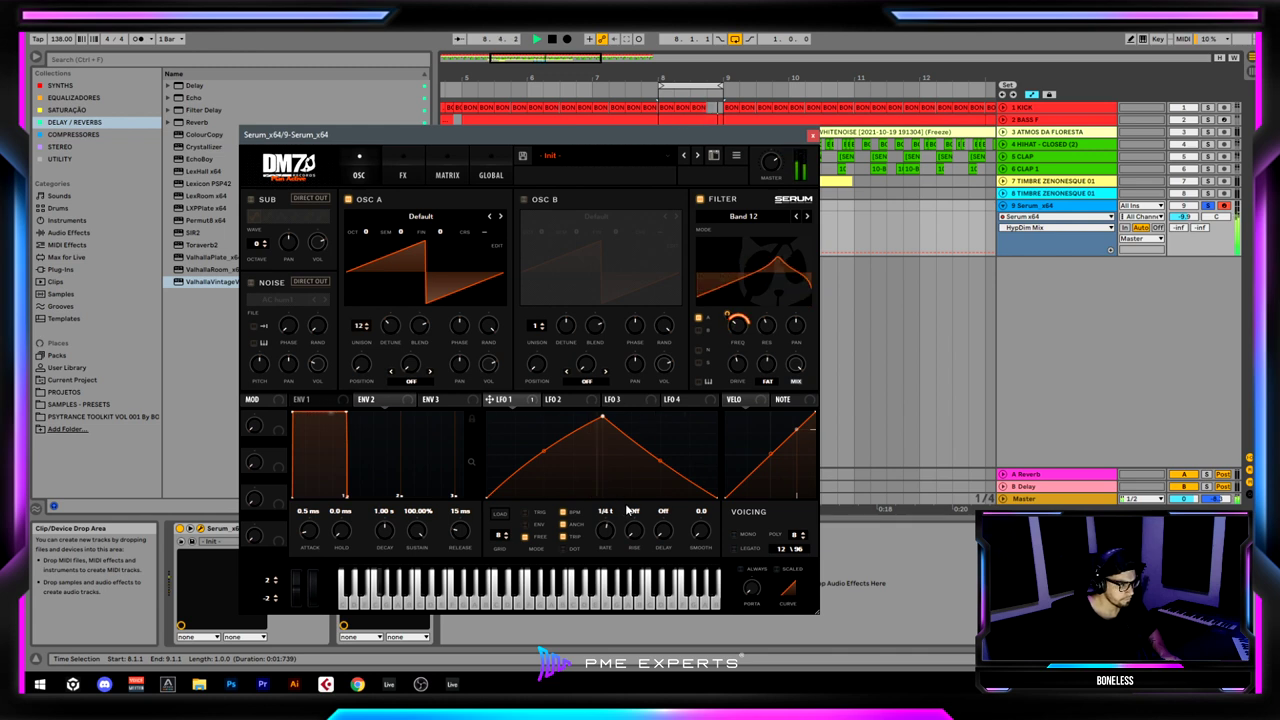
# Enable mono, legato and always-on portamento in Serum, and overlap the clip's two notes with the higher one starting at 1.2.4.
pyautogui.press('space')
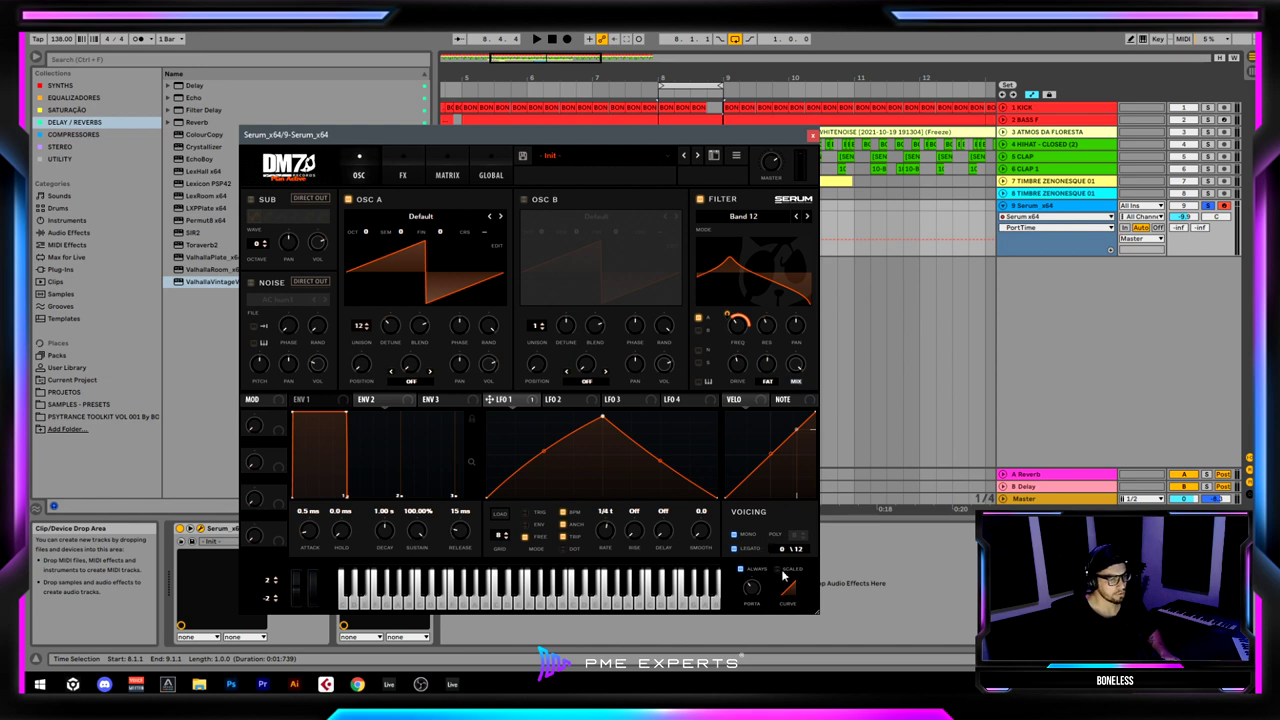
pyautogui.click(812, 136)
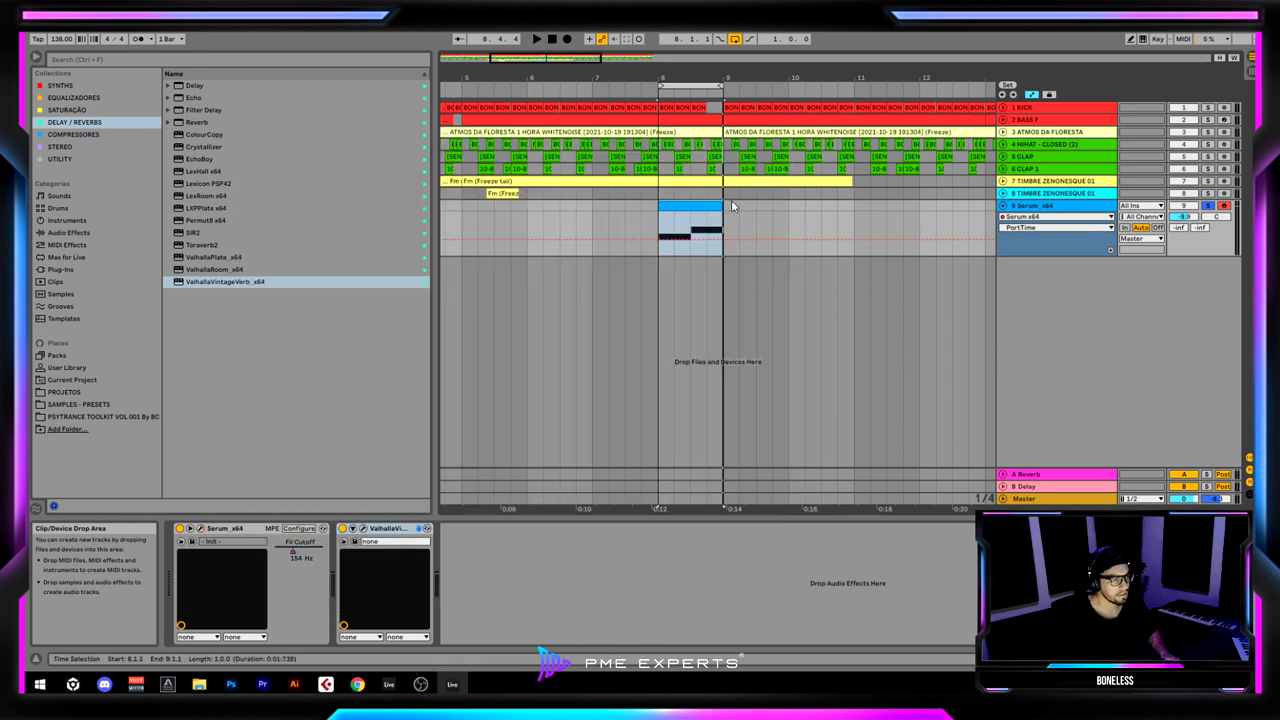
pyautogui.doubleClick(694, 206)
pyautogui.click(862, 531)
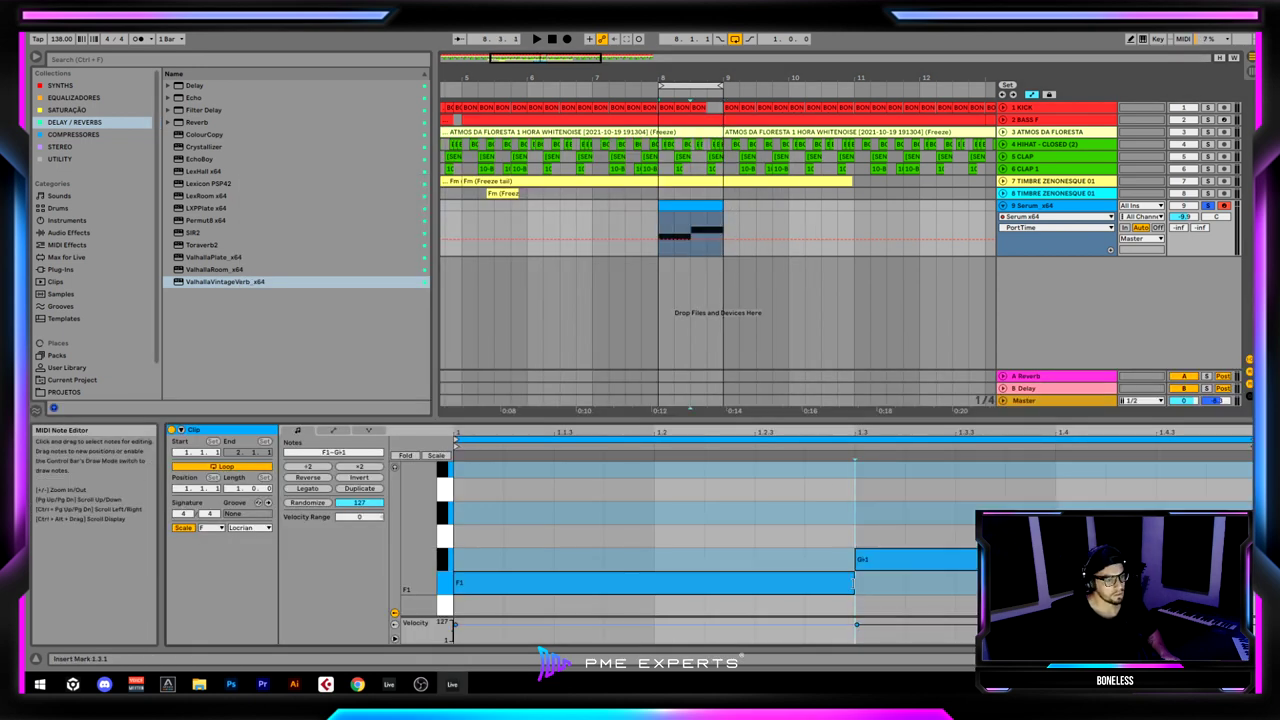
pyautogui.moveTo(855, 583); pyautogui.dragTo(808, 557)
pyautogui.press('space')
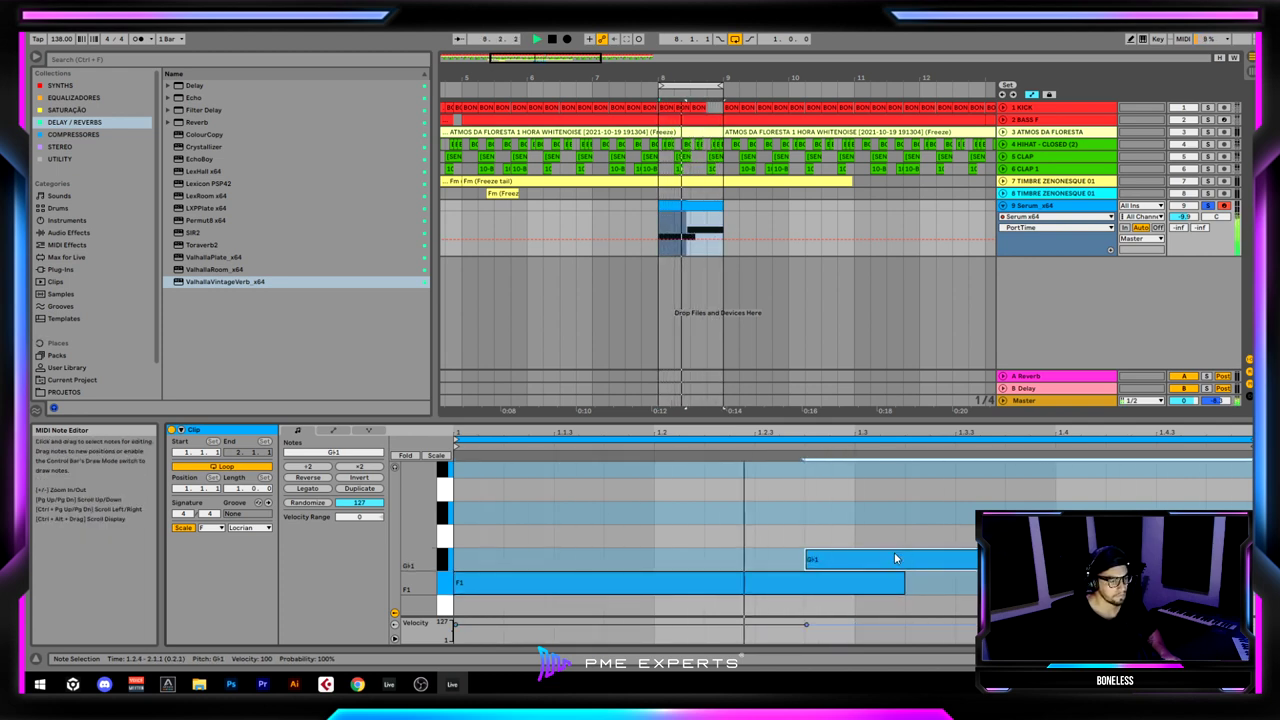
pyautogui.press('space')
# Lower the Serum track's volume to about -13.4 dB during playback.
pyautogui.click(1060, 206)
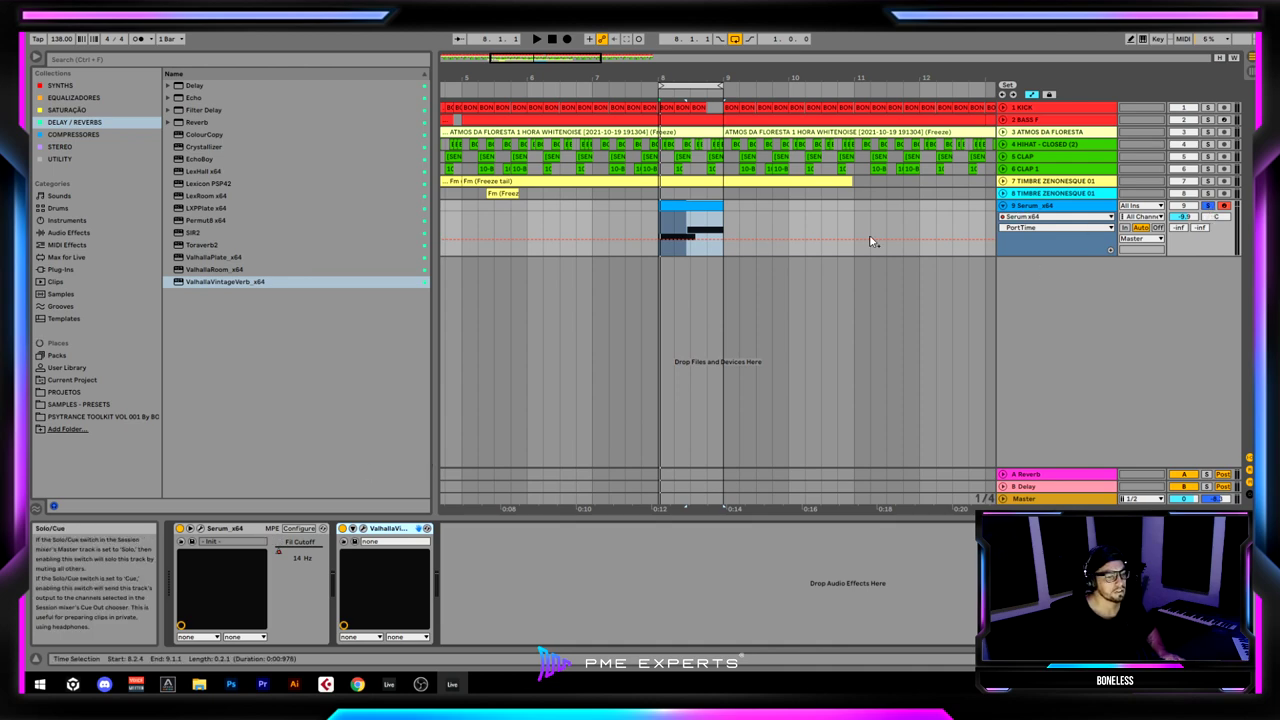
pyautogui.press('space')
pyautogui.press('Tab')
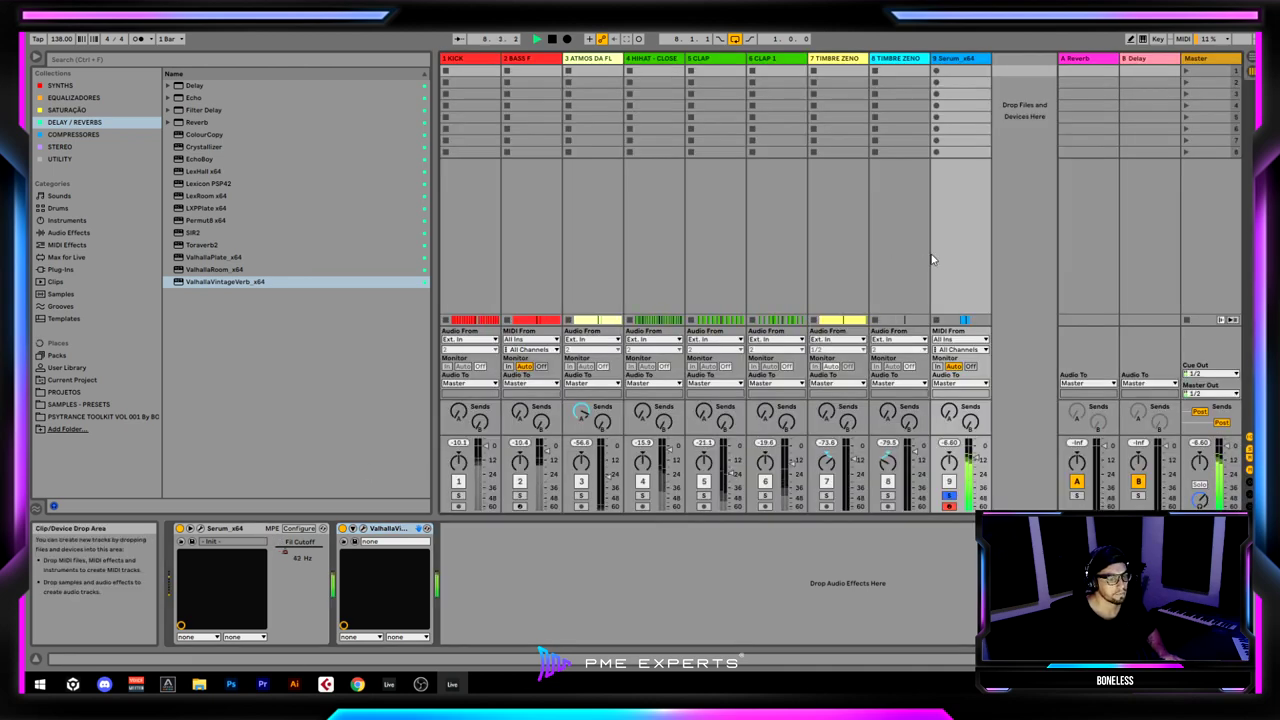
pyautogui.press('Tab')
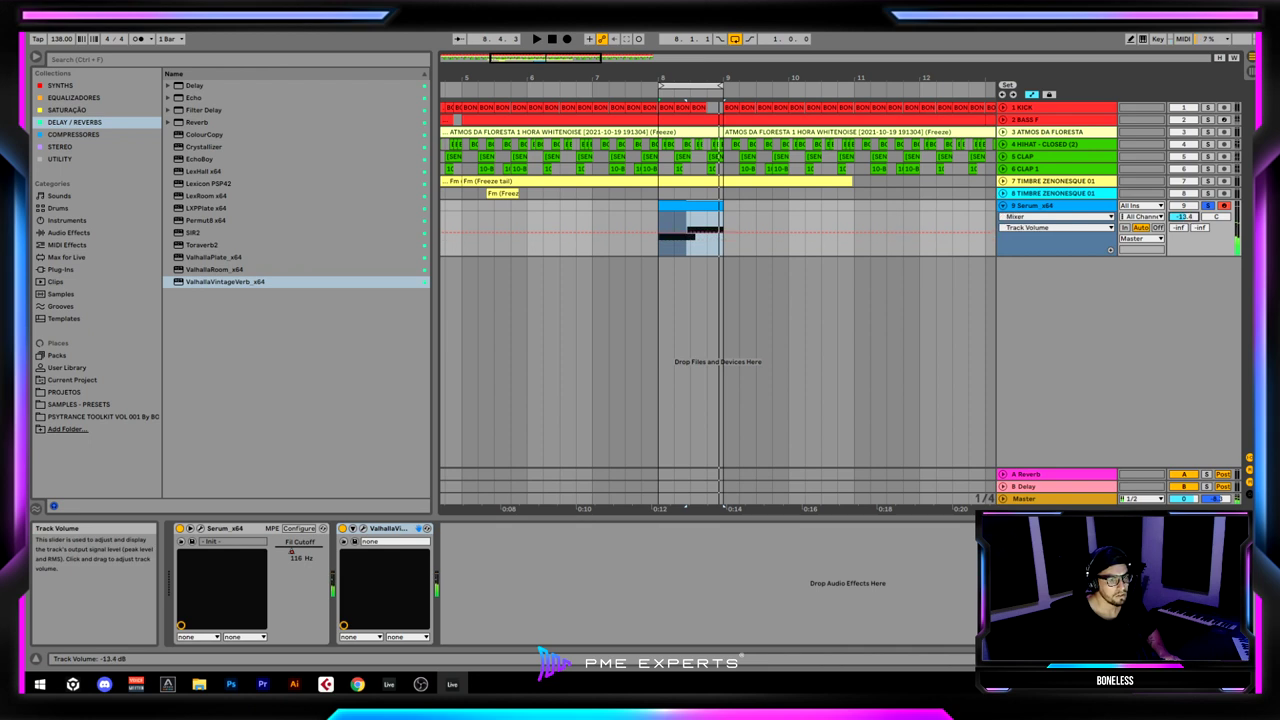
# Unsolo the Serum track, set an eight-bar loop from bar 1, and play the full mix.
pyautogui.click(1208, 206)
pyautogui.moveTo(707, 79); pyautogui.dragTo(297, 94)
pyautogui.press('space')
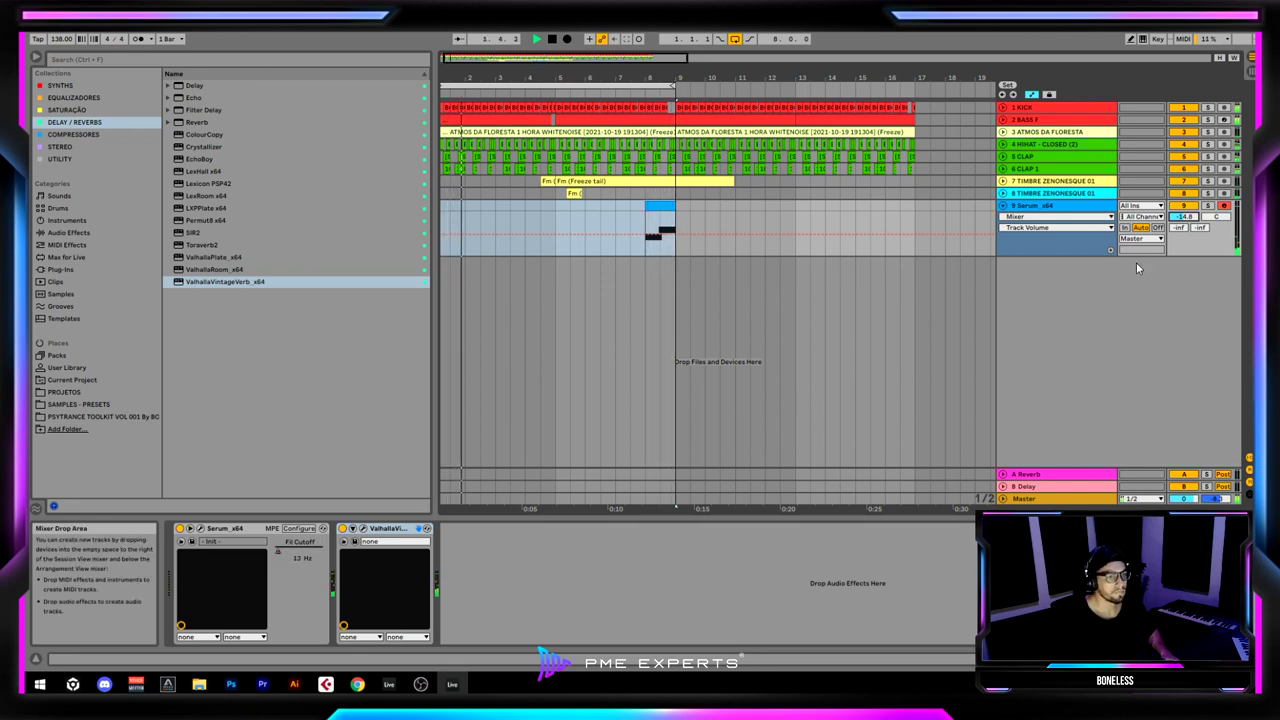
# Set ValhallaVintageVerb's decay to 1.27 s and automate its Mix as a ramp rising over the second half of the Serum clip.
pyautogui.click(366, 528)
pyautogui.moveTo(636, 271); pyautogui.dragTo(635, 252)
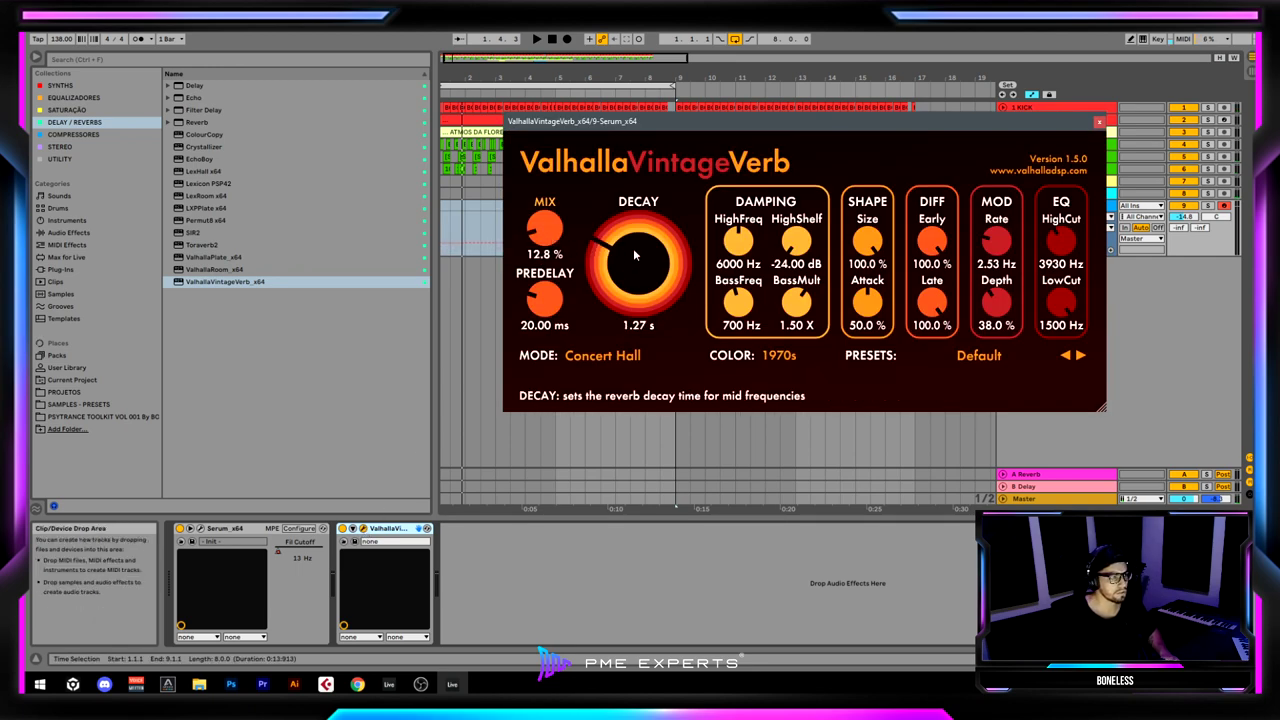
pyautogui.click(1099, 121)
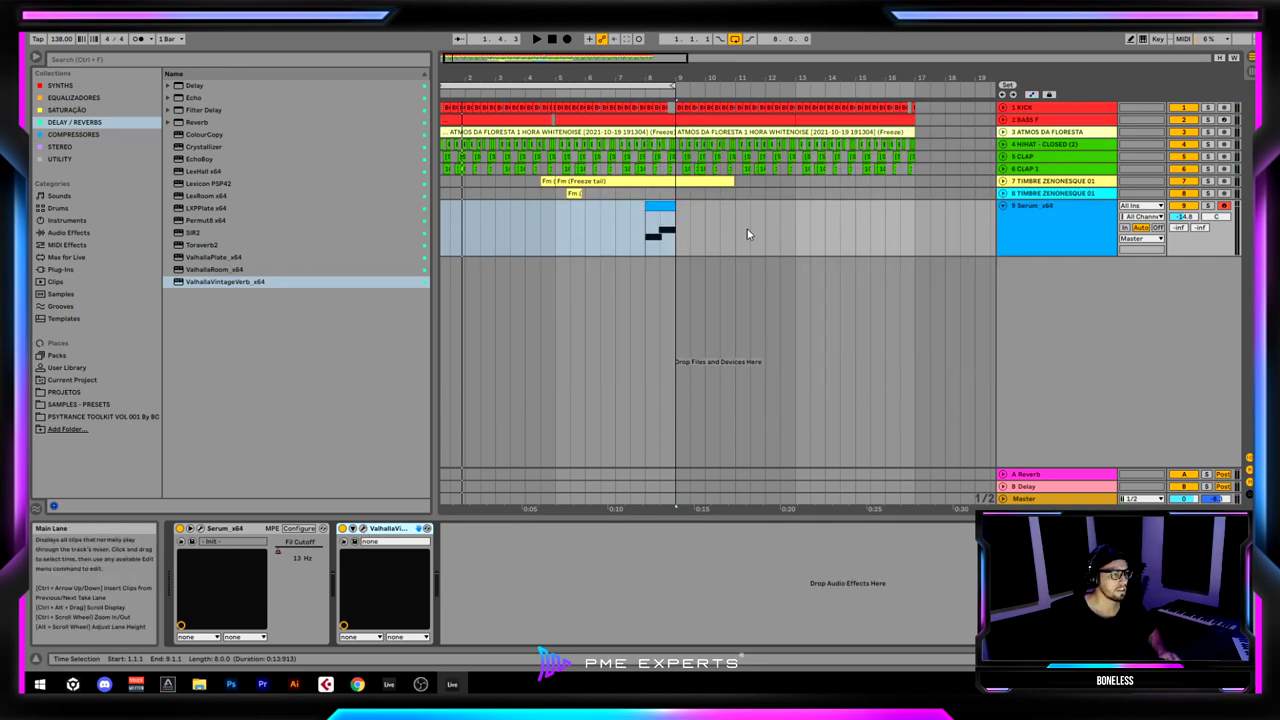
pyautogui.click(661, 250)
pyautogui.moveTo(675, 249); pyautogui.dragTo(675, 232)
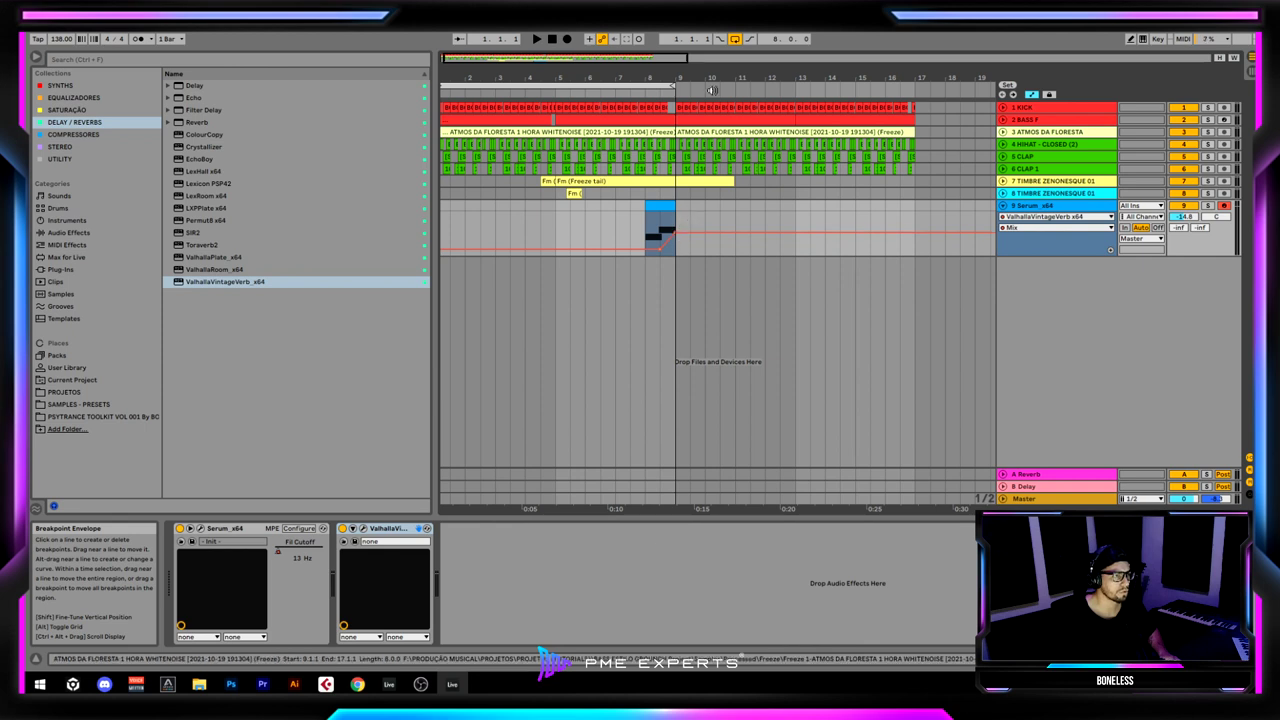
# Turn off looping and play the arrangement from bar 5 through the Serum clip to hear the reverb rise.
pyautogui.click(735, 39)
pyautogui.click(557, 228)
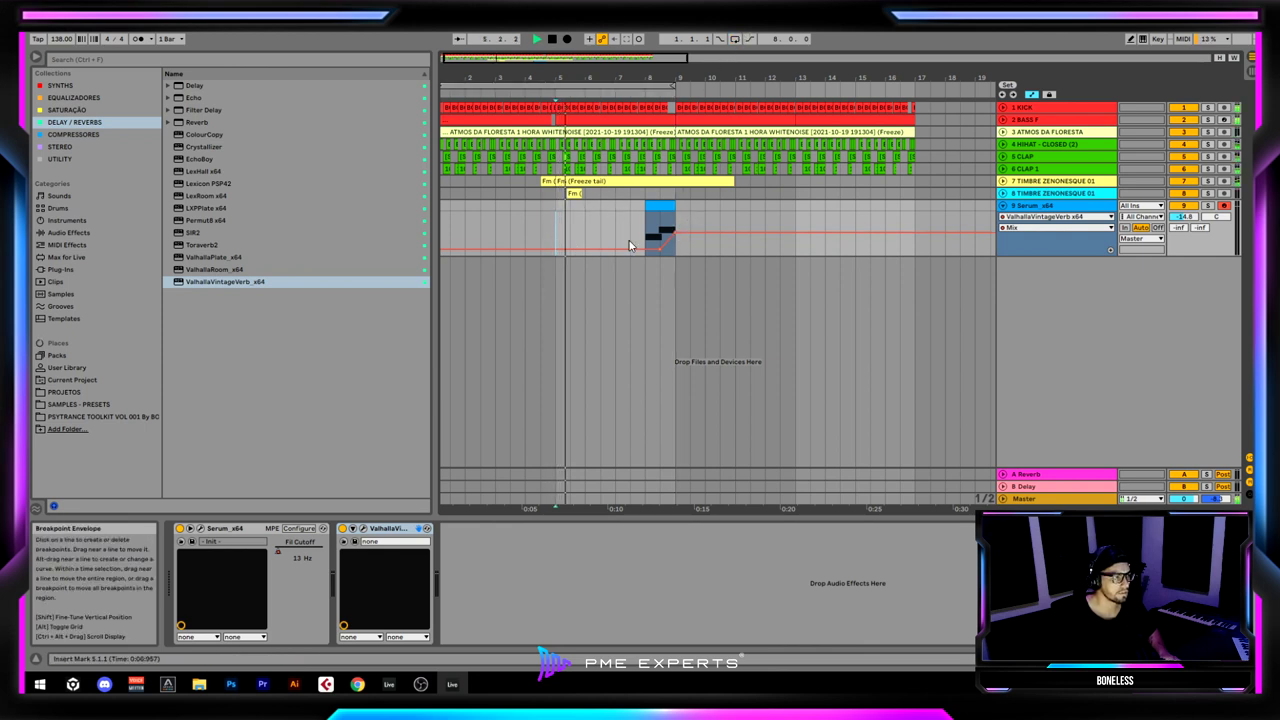
pyautogui.press('space')
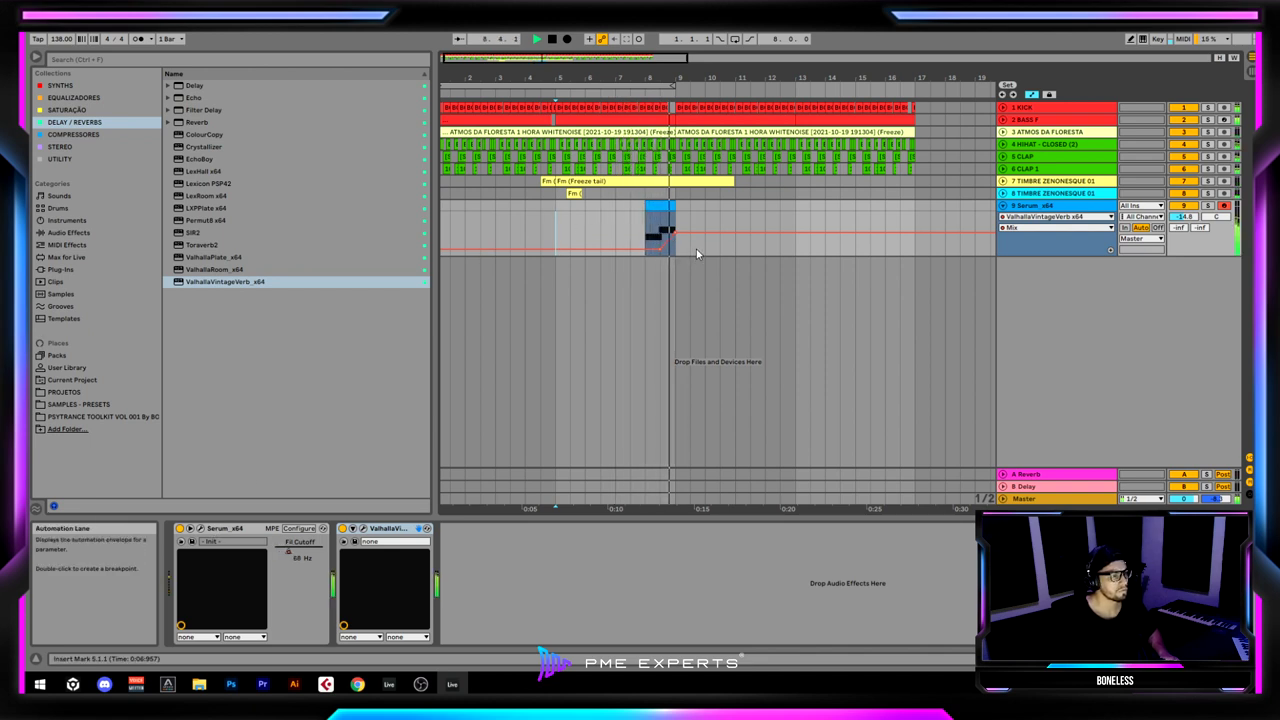
pyautogui.press('space')
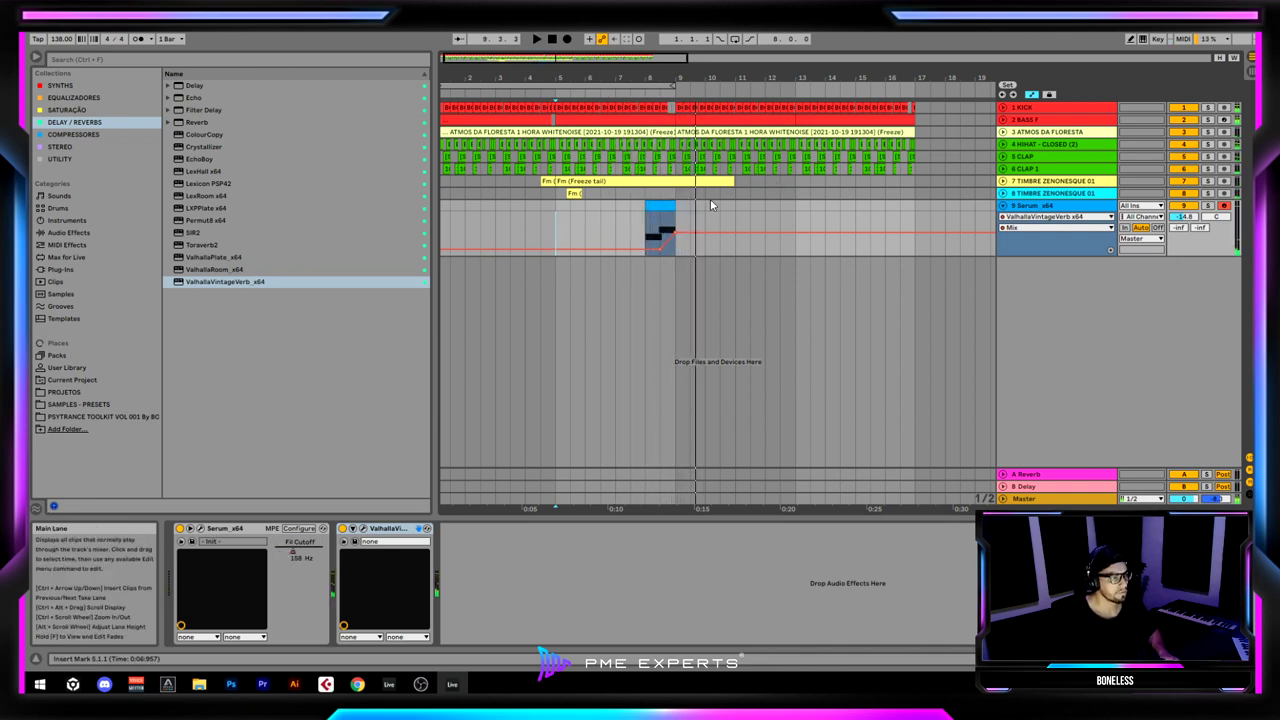
# Unfold track 7 and duplicate bars 5 to 9 of track 8 (TIMBRE ZENONESQUE 01) to bar 9.
pyautogui.click(1003, 181)
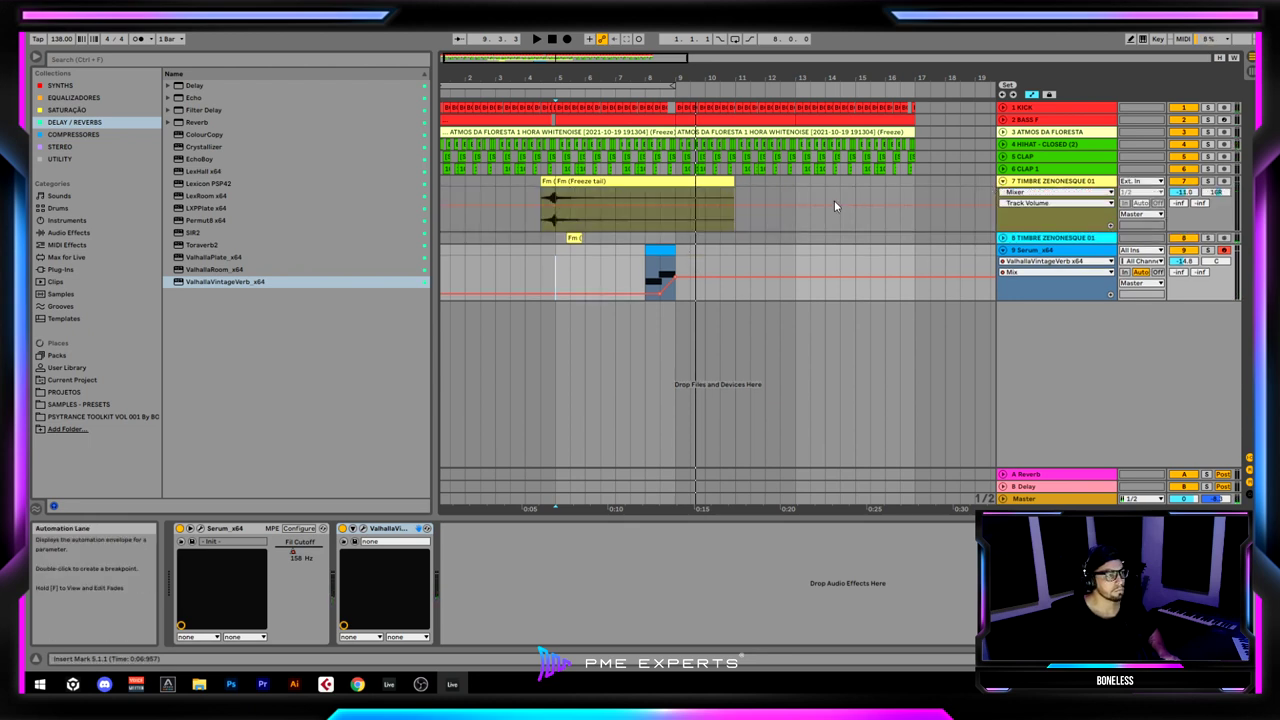
pyautogui.moveTo(676, 239); pyautogui.dragTo(556, 240)
pyautogui.hotkey('ctrl', 'd')
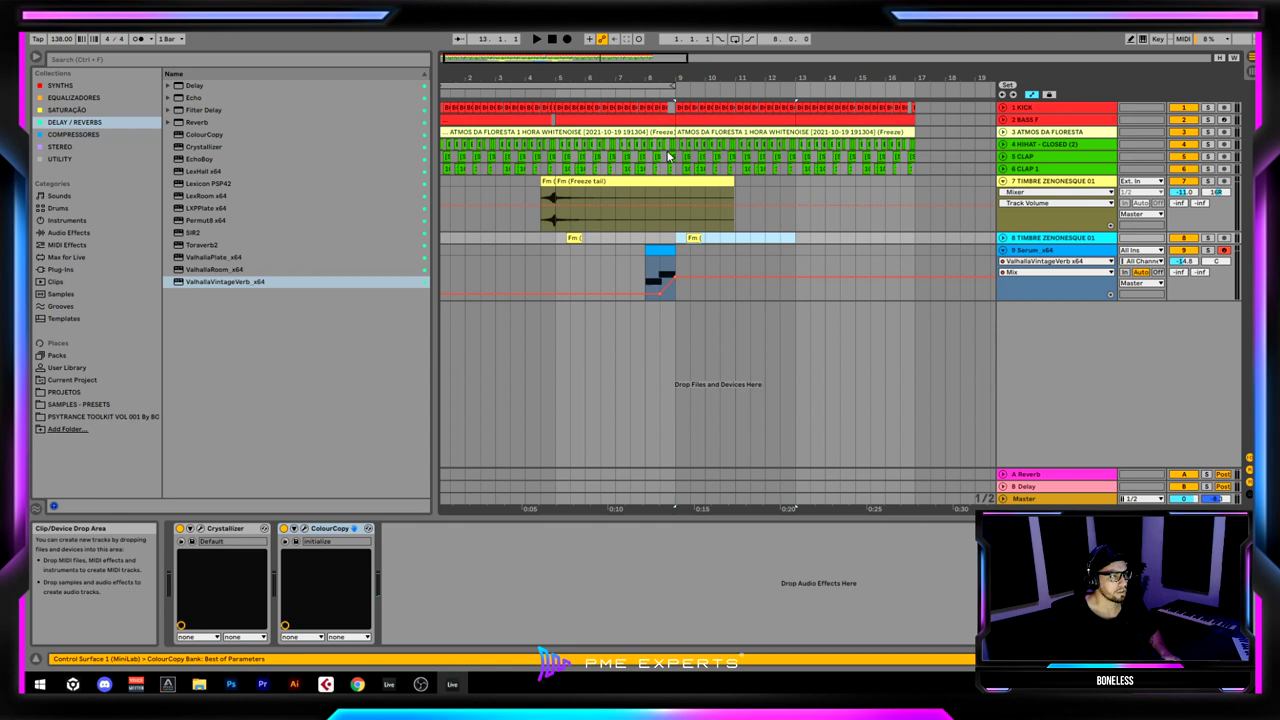
# Play the arrangement from bar 8 to check the Serum clip against the duplicated timbre.
pyautogui.click(657, 215)
pyautogui.press('space')
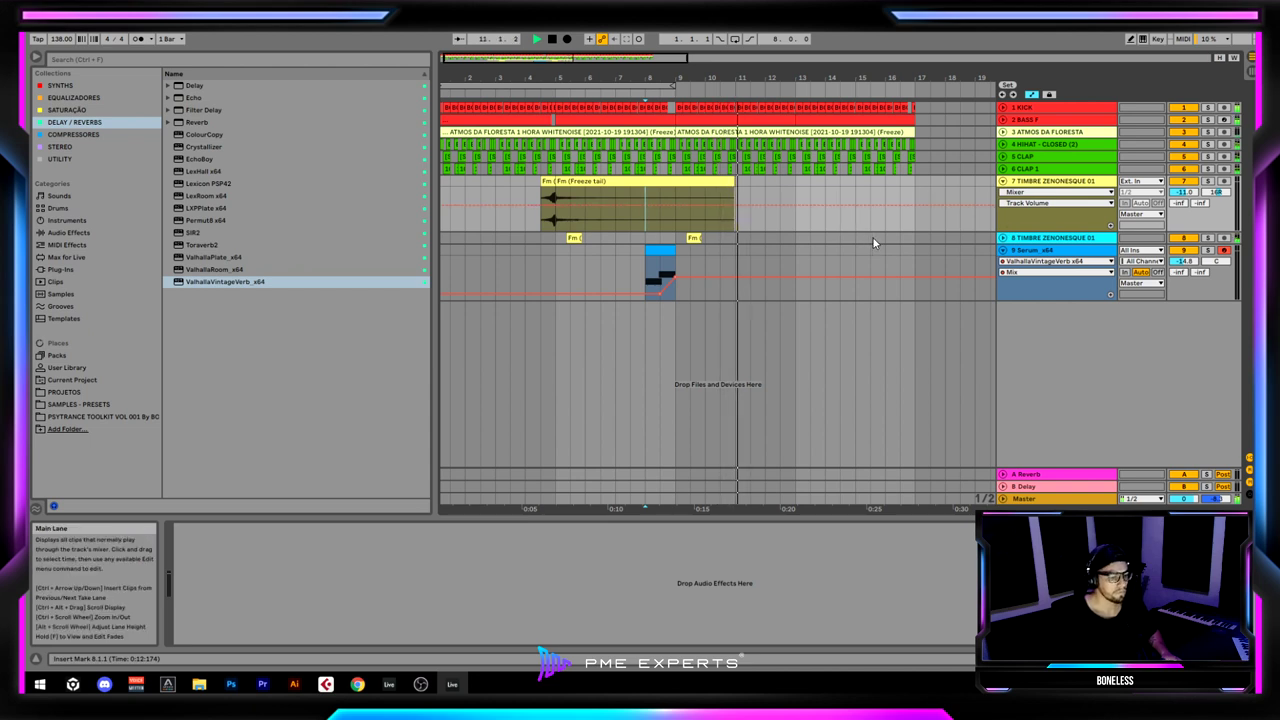
pyautogui.press('space')
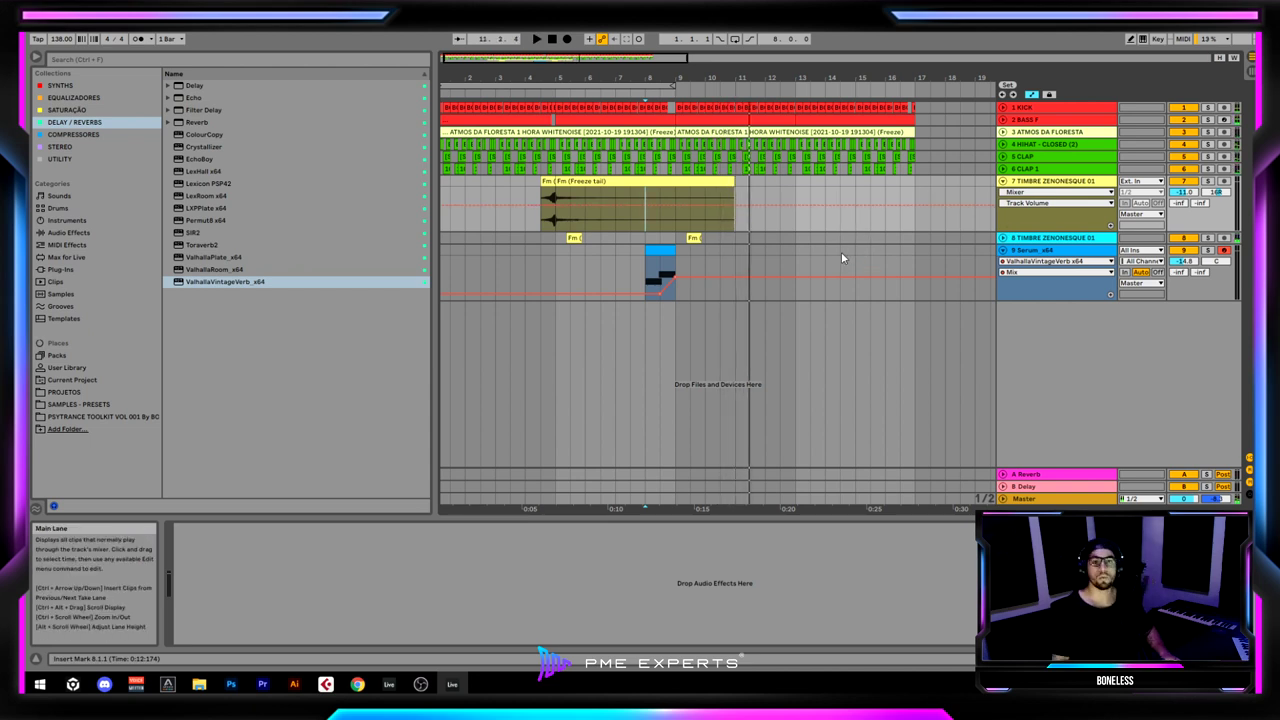